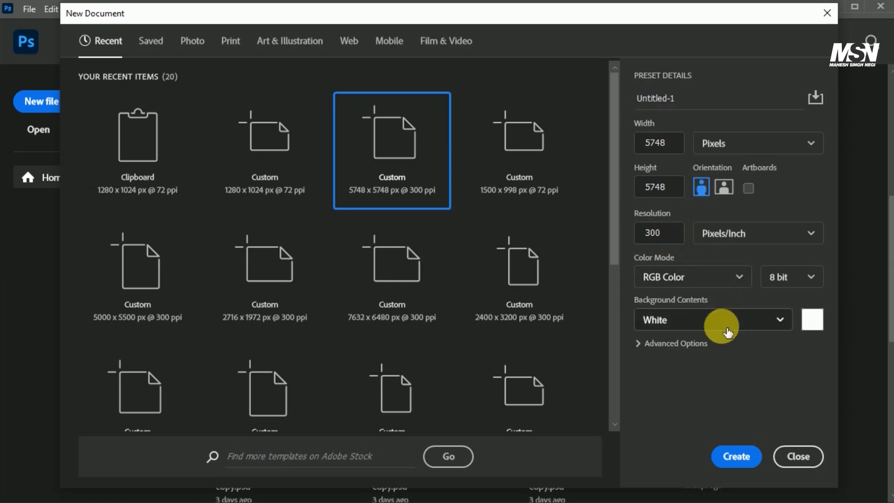
Create a 5748 x 5748 px document at 300 ppi and add a black Solid Color fill layer
{"action": "left_click", "coordinate": [734, 456]}
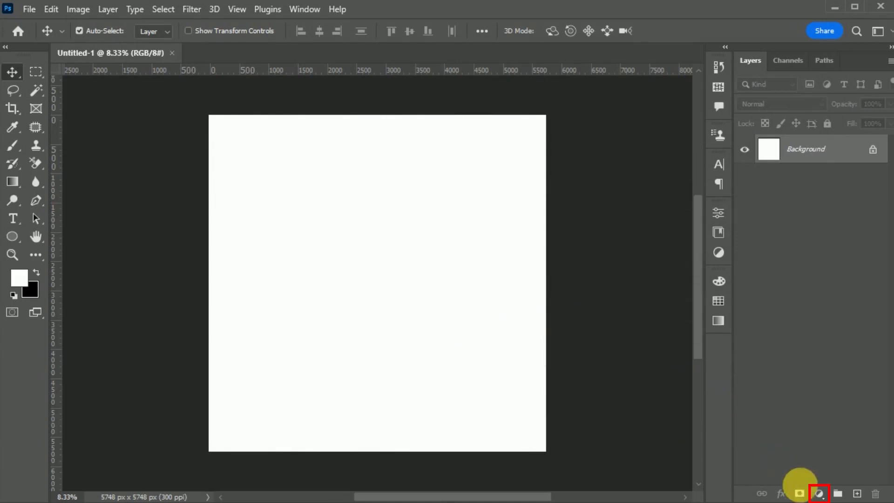
{"action": "left_click", "coordinate": [819, 493]}
{"action": "left_click", "coordinate": [865, 254]}
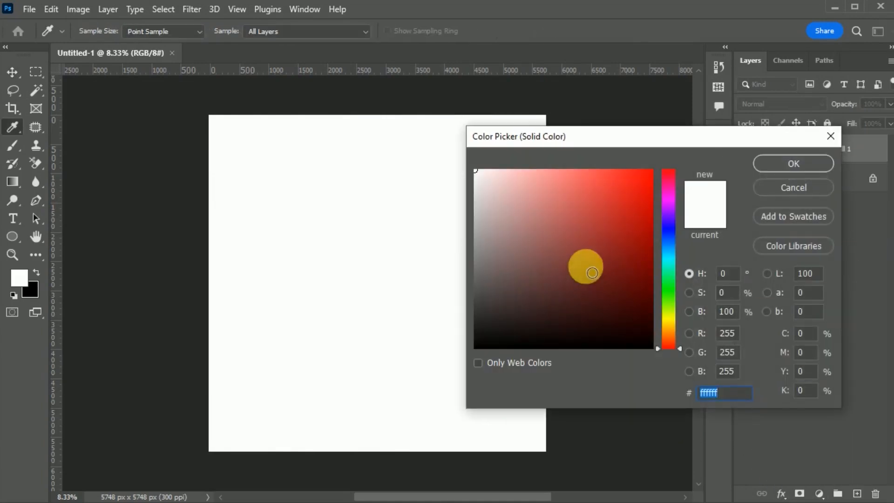
{"action": "left_click_drag", "start_coordinate": [585, 267], "coordinate": [403, 401]}
{"action": "left_click", "coordinate": [797, 163]}
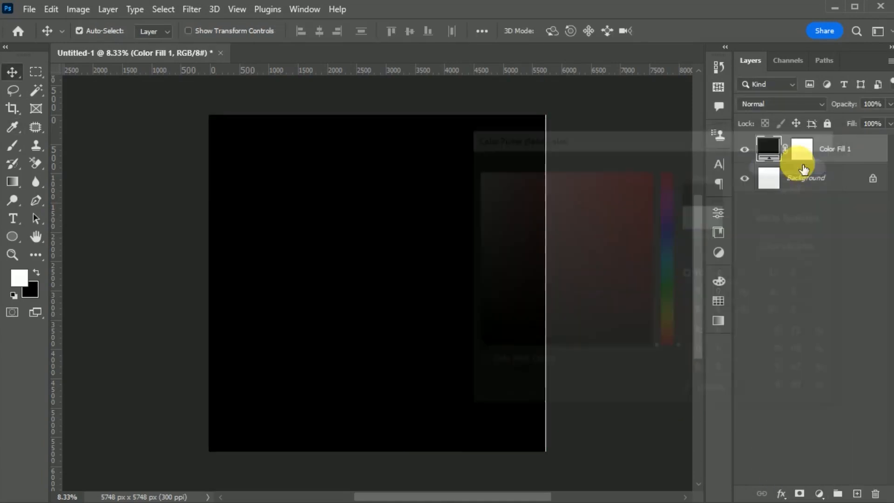
Rename the black fill layer as BG and select it
{"action": "double_click", "coordinate": [836, 149]}
{"action": "type", "text": "BG"}
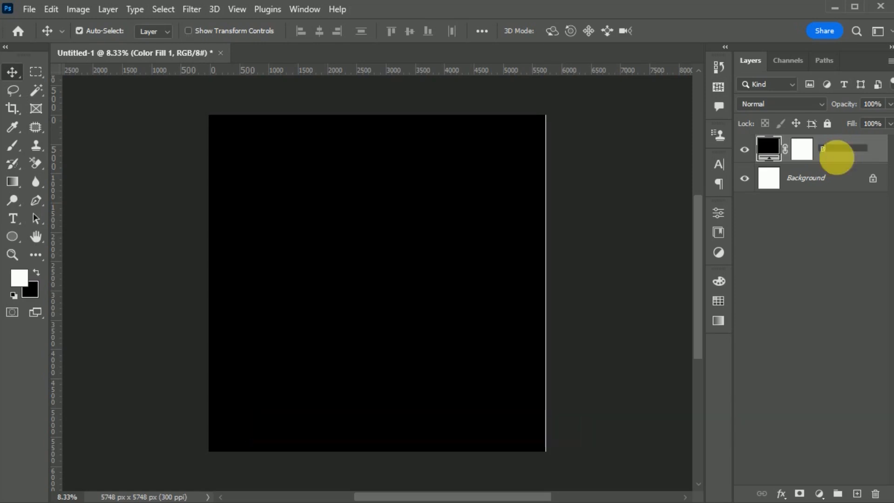
{"action": "key", "text": "Return"}
{"action": "left_click", "coordinate": [606, 250]}
{"action": "scroll", "coordinate": [420, 259], "scroll_direction": "down", "scroll_amount": 1}
{"action": "scroll", "coordinate": [420, 259], "scroll_direction": "up", "scroll_amount": 1}
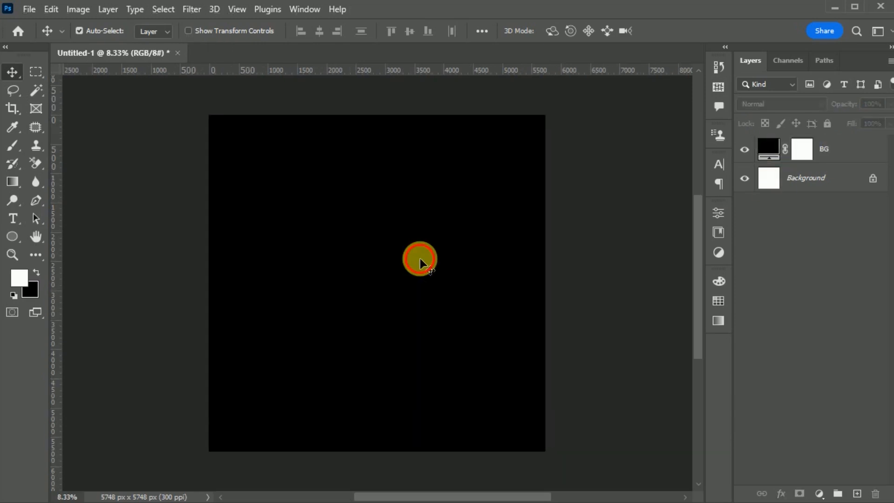
{"action": "left_click", "coordinate": [420, 259]}
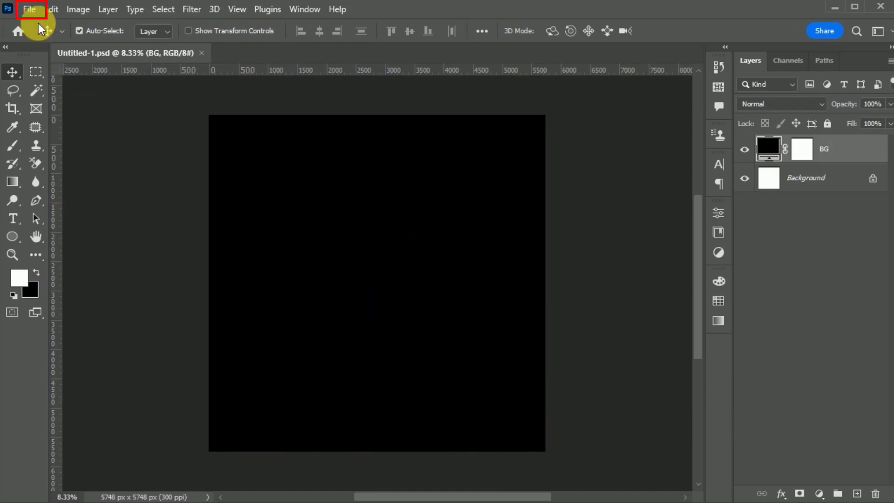
Place the Dragon Png file from the Desktop as an embedded image and save the document
{"action": "left_click", "coordinate": [29, 9]}
{"action": "left_click", "coordinate": [114, 288]}
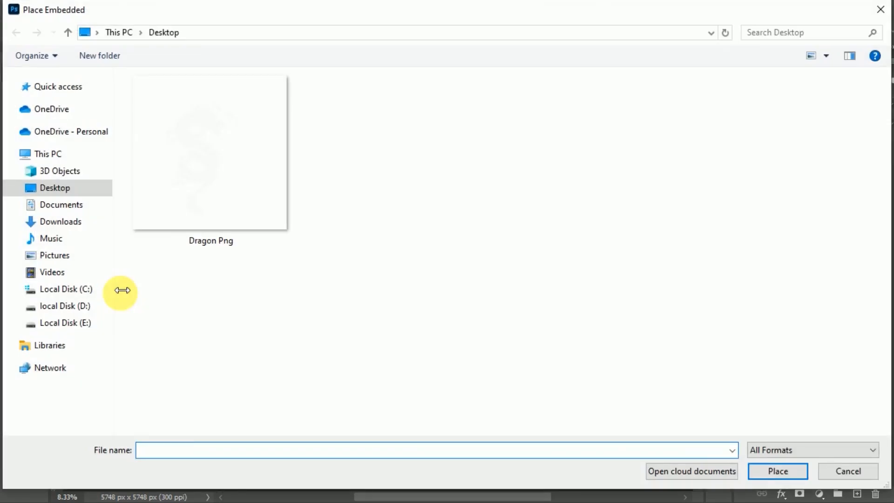
{"action": "left_click", "coordinate": [212, 225]}
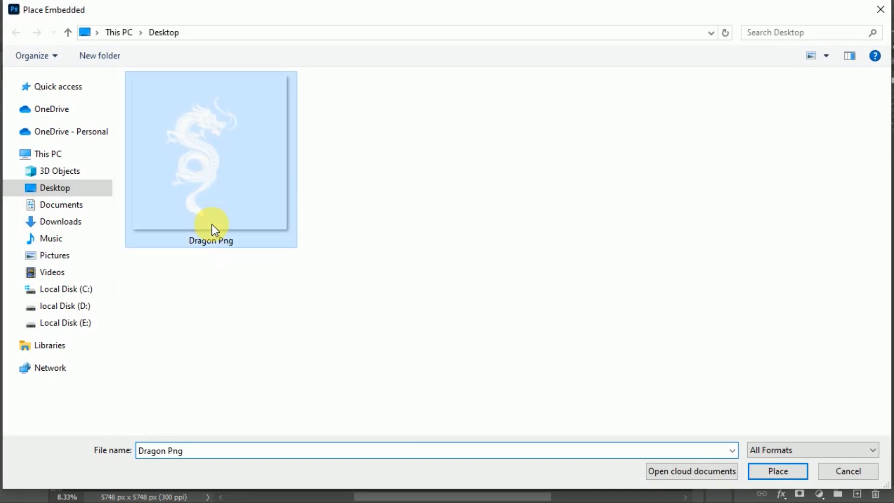
{"action": "left_click", "coordinate": [757, 471]}
{"action": "key", "text": "Return"}
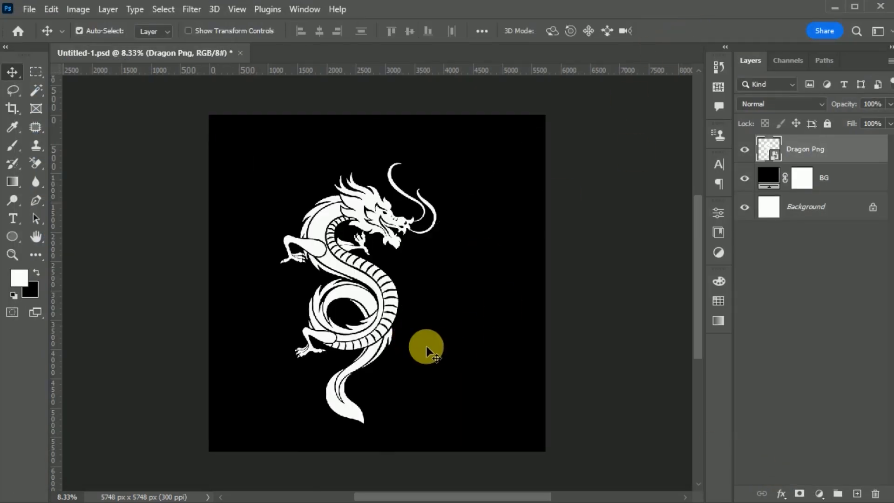
{"action": "left_click_drag", "start_coordinate": [747, 196], "coordinate": [741, 179]}
{"action": "key", "text": "ctrl+s"}
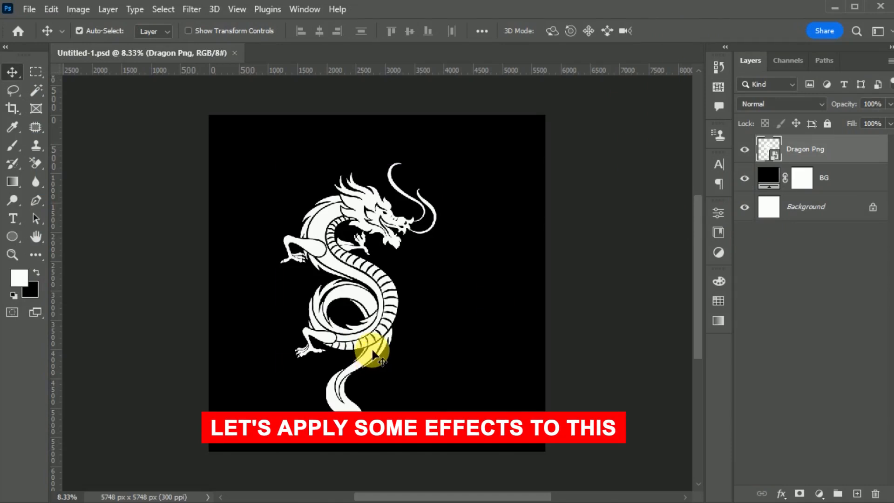
Add Bevel & Emboss to the dragon layer with style Emboss, depth 180%, size 35 px and soften 0 px
{"action": "left_click_drag", "start_coordinate": [455, 489], "coordinate": [485, 489]}
{"action": "left_click", "coordinate": [109, 9]}
{"action": "mouse_move", "coordinate": [176, 149]}
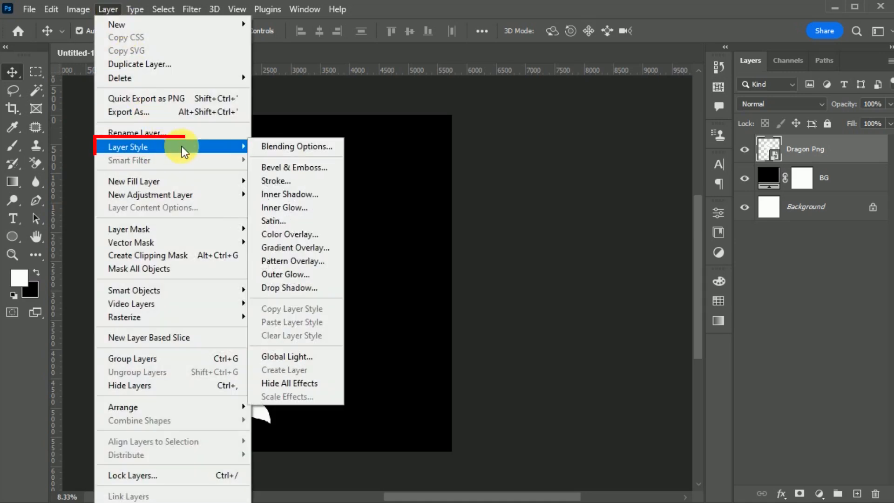
{"action": "left_click", "coordinate": [331, 168]}
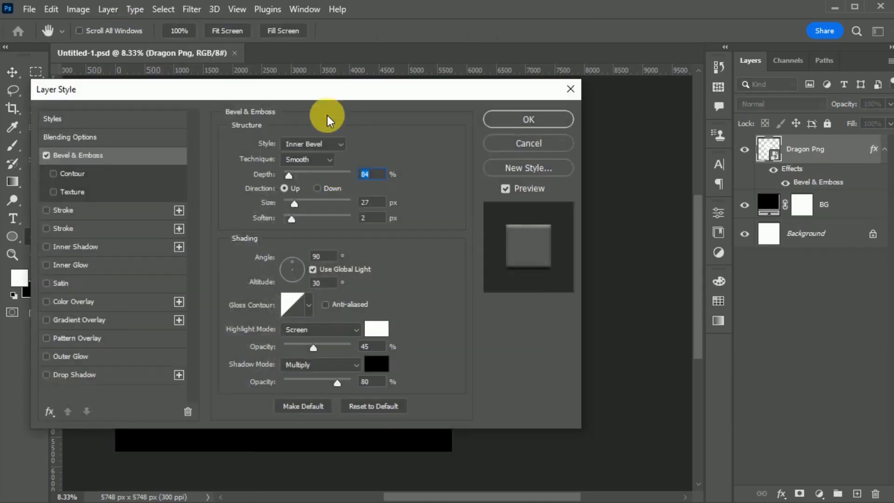
{"action": "left_click_drag", "start_coordinate": [325, 93], "coordinate": [651, 105]}
{"action": "left_click", "coordinate": [666, 155]}
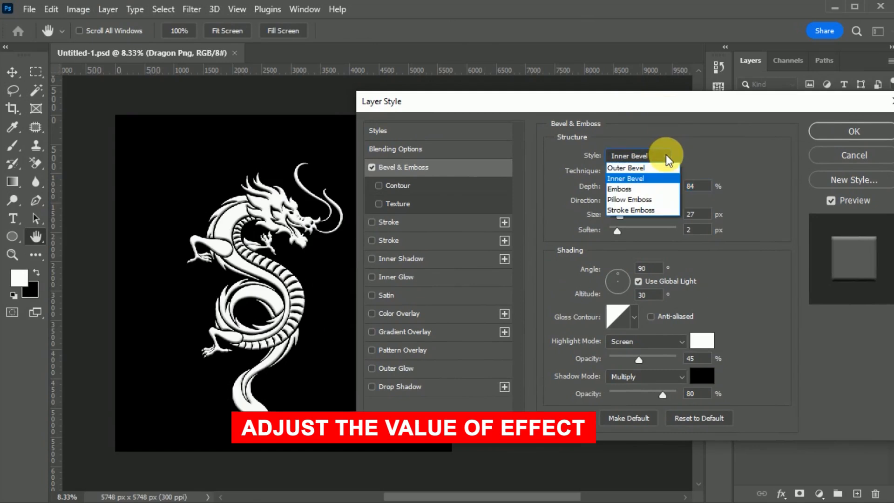
{"action": "left_click", "coordinate": [656, 188]}
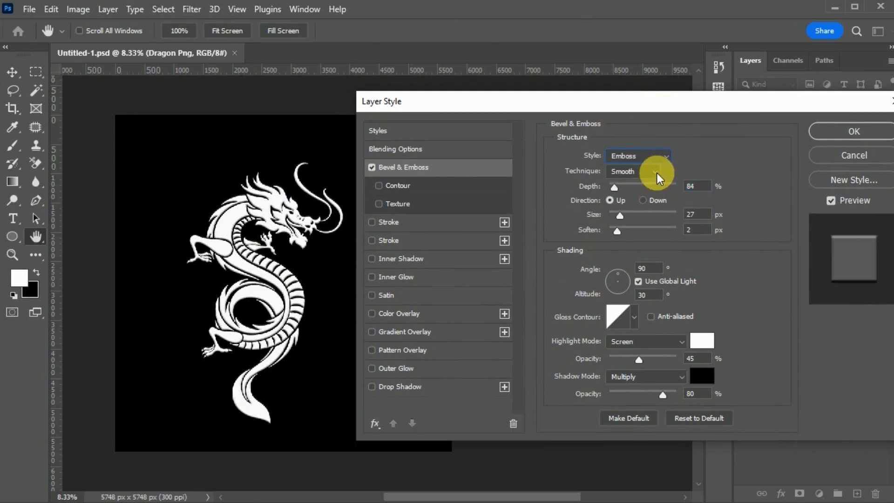
{"action": "double_click", "coordinate": [693, 186]}
{"action": "type", "text": "180"}
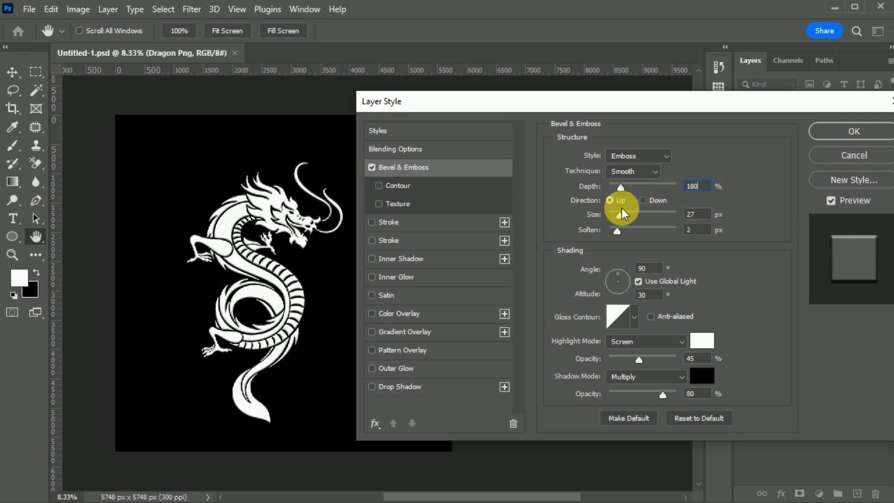
{"action": "left_click", "coordinate": [691, 218]}
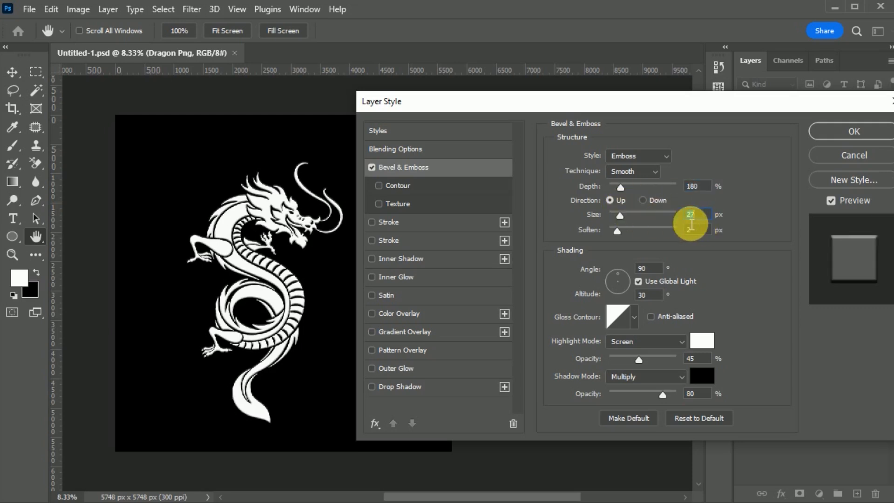
{"action": "type", "text": "35"}
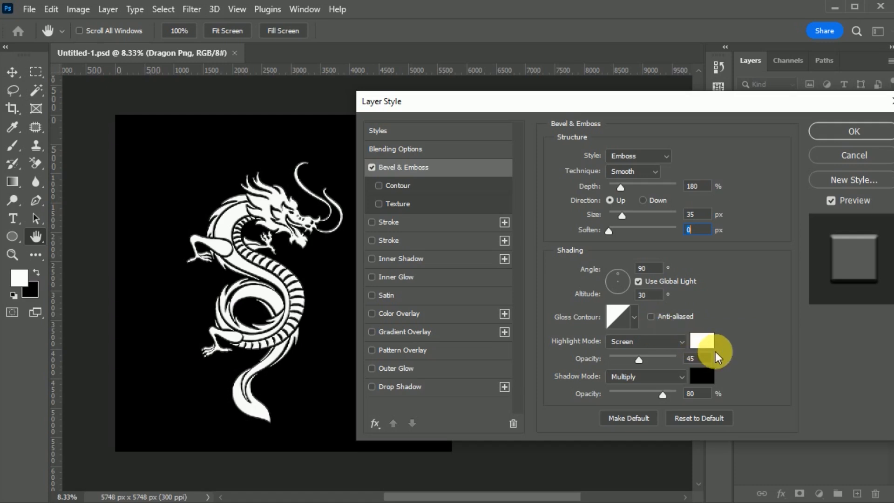
Set the bevel's highlight opacity to 70% and its shadow opacity to 50%
{"action": "double_click", "coordinate": [697, 358]}
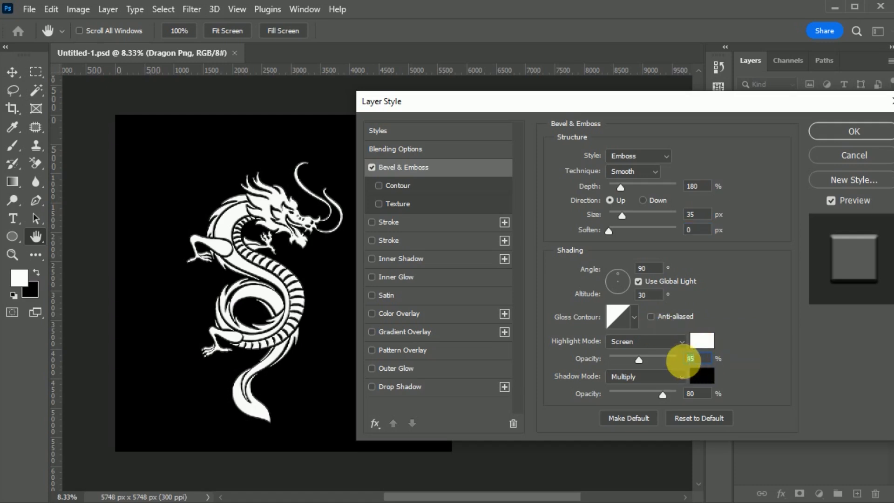
{"action": "type", "text": "70"}
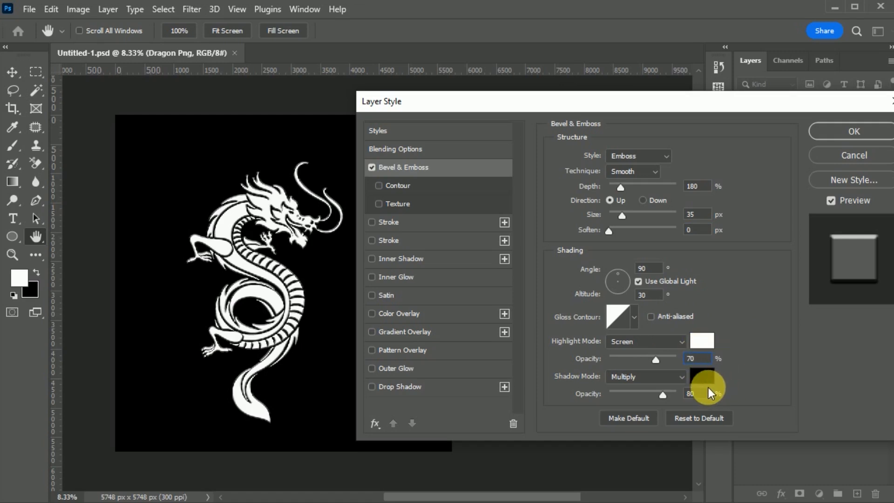
{"action": "double_click", "coordinate": [701, 398]}
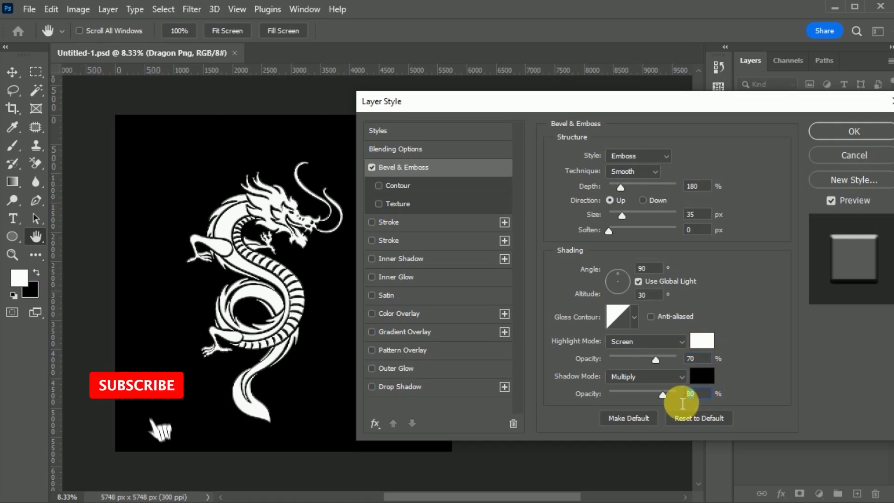
{"action": "type", "text": "50"}
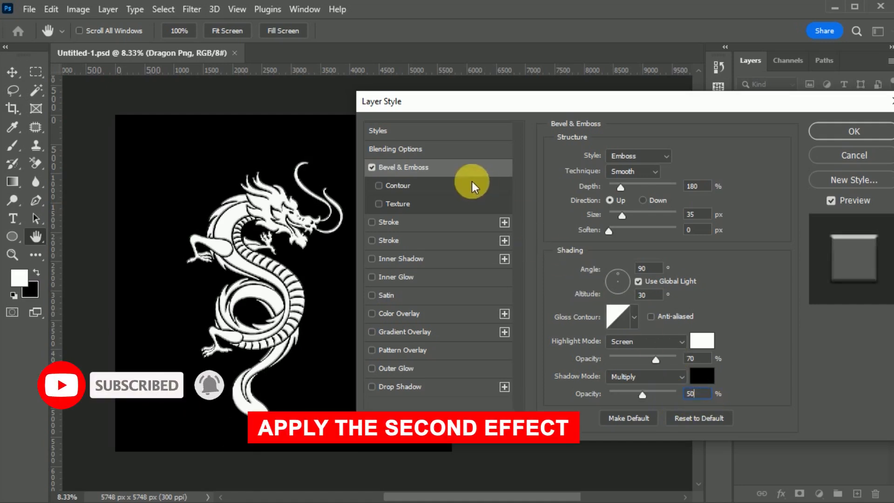
Add a Color Overlay in a slightly darker red to the dragon layer and apply the layer style
{"action": "left_click", "coordinate": [432, 314]}
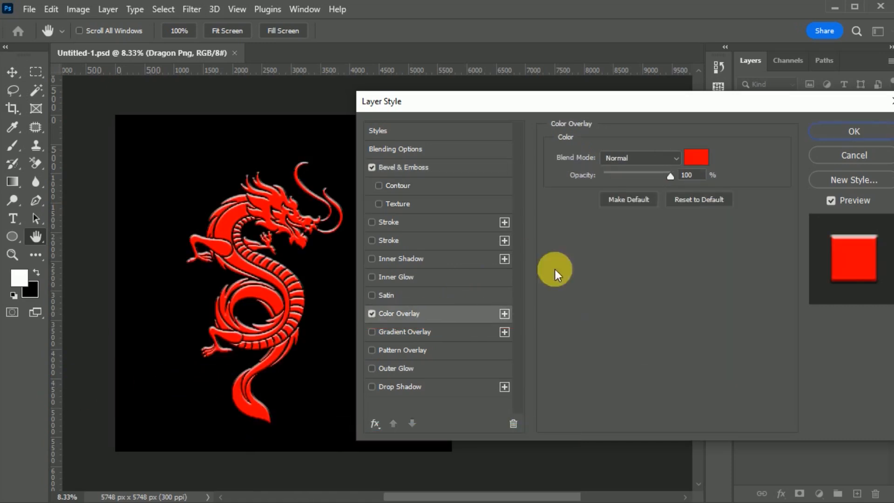
{"action": "left_click", "coordinate": [700, 160]}
{"action": "left_click", "coordinate": [785, 166]}
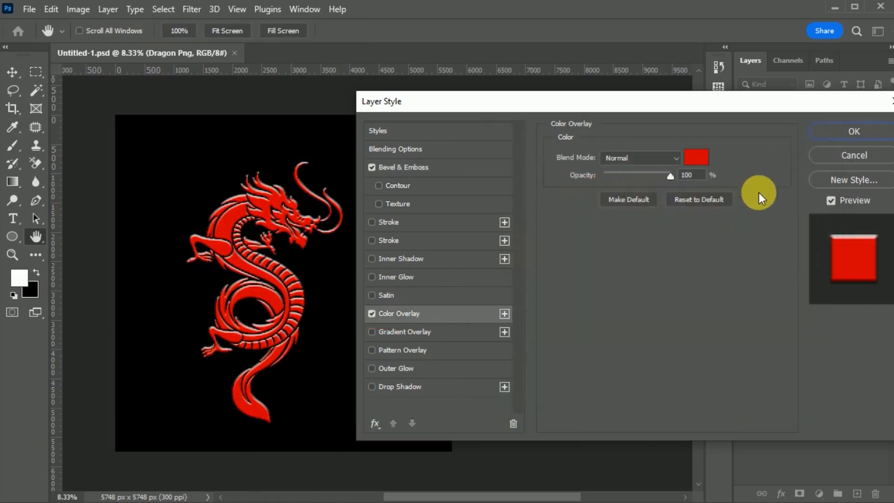
{"action": "left_click", "coordinate": [831, 131]}
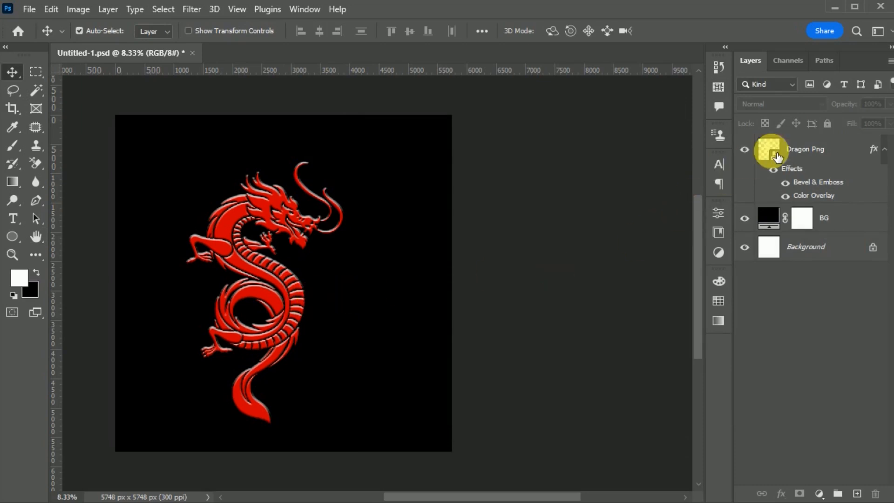
Duplicate the Dragon Png layer, place the copy below the original and rename it Dragon Stroke
{"action": "left_click", "coordinate": [777, 157]}
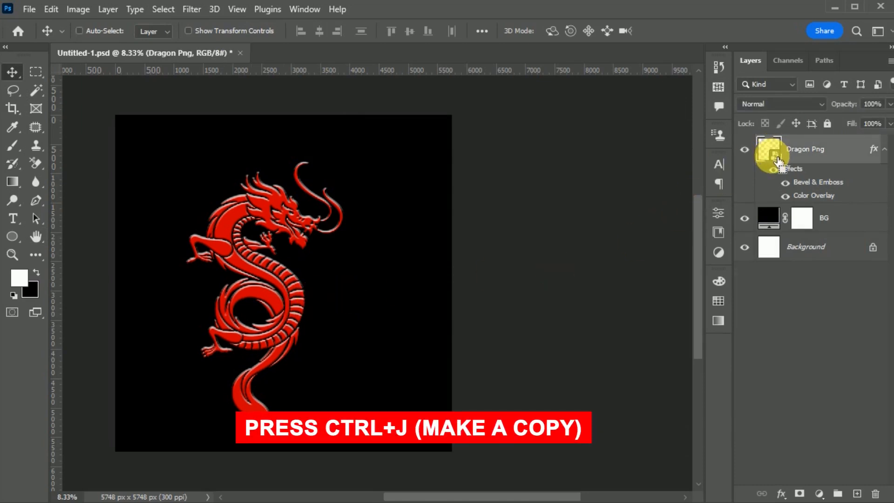
{"action": "key", "text": "ctrl+j"}
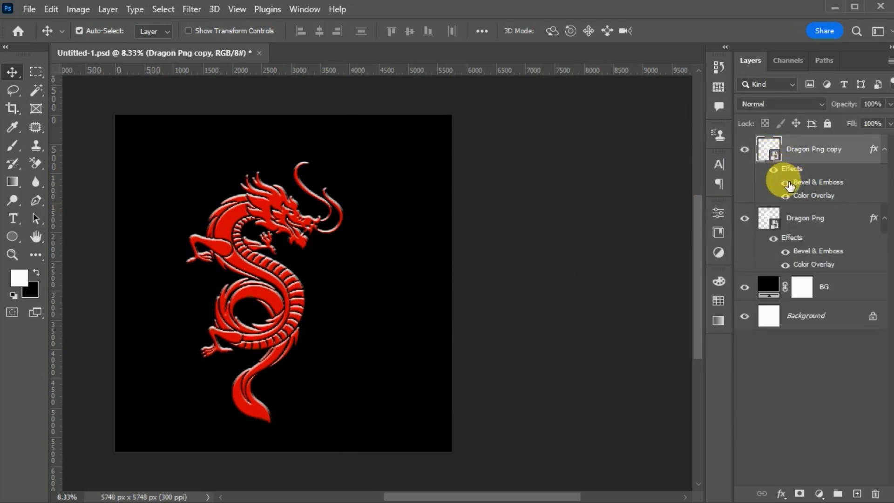
{"action": "left_click_drag", "start_coordinate": [779, 153], "coordinate": [775, 245]}
{"action": "double_click", "coordinate": [816, 219]}
{"action": "type", "text": "Dragon"}
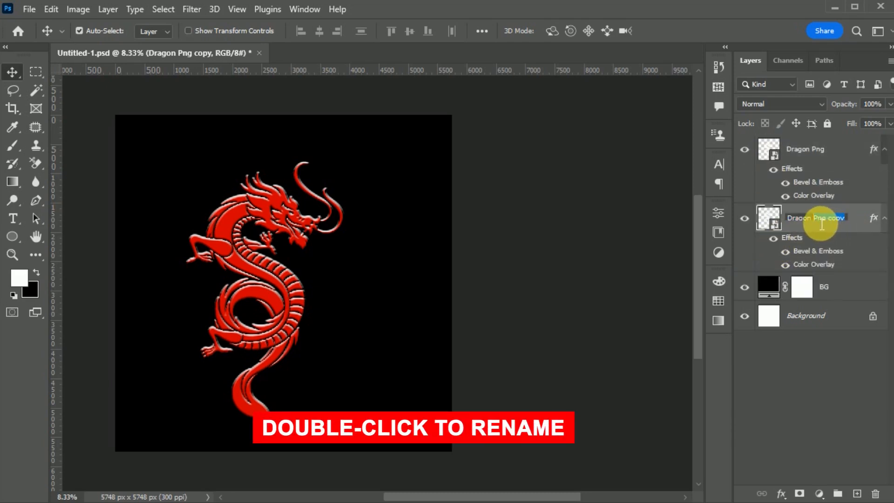
{"action": "type", "text": " Stroke"}
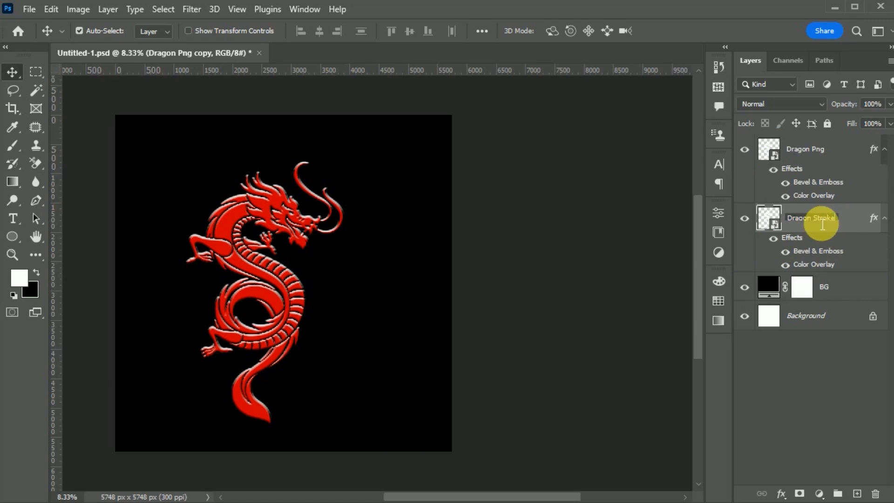
{"action": "key", "text": "Return"}
Turn off the Bevel & Emboss and Color Overlay effects on the Dragon Stroke layer
{"action": "left_click", "coordinate": [822, 258]}
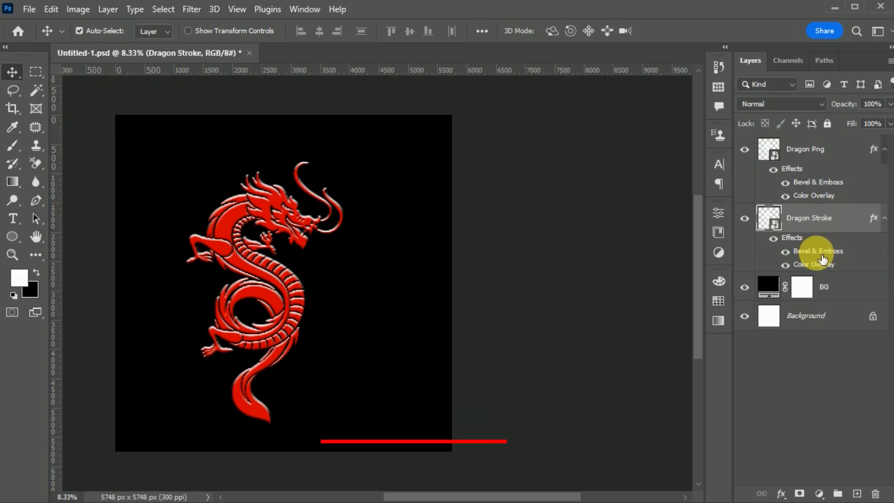
{"action": "double_click", "coordinate": [822, 259]}
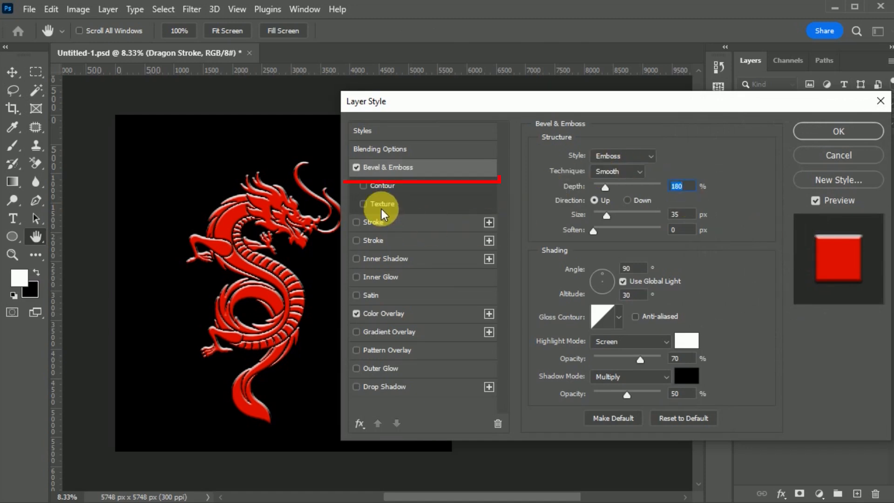
{"action": "left_click", "coordinate": [357, 168]}
{"action": "left_click", "coordinate": [355, 314]}
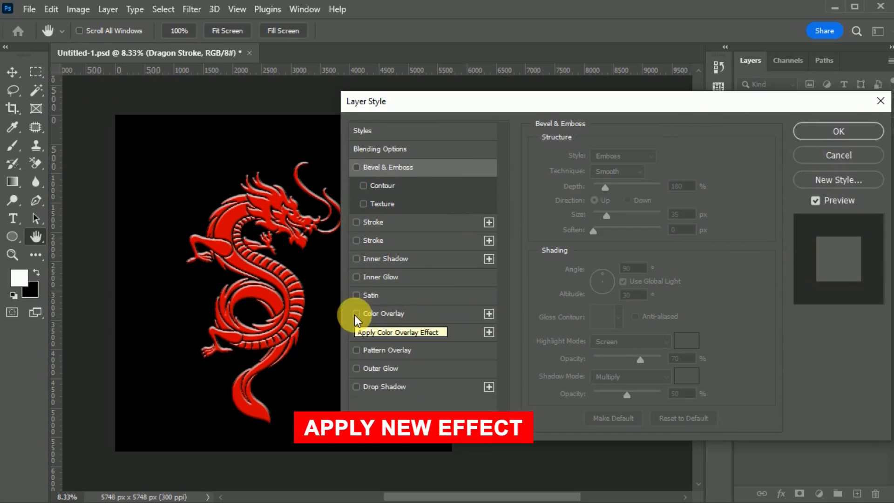
Add a Stroke effect to the Dragon Stroke layer with size 30 px and position Outside
{"action": "left_click", "coordinate": [376, 223]}
{"action": "double_click", "coordinate": [708, 172]}
{"action": "type", "text": "30"}
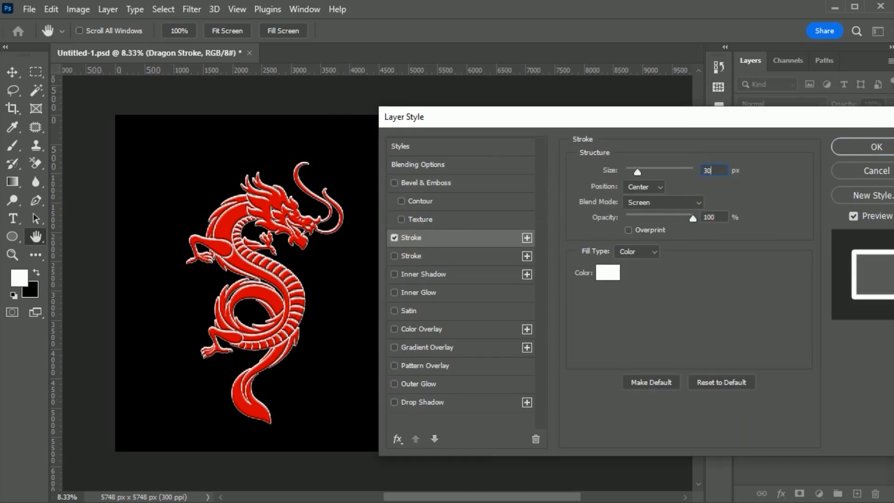
{"action": "left_click", "coordinate": [658, 188]}
{"action": "left_click", "coordinate": [653, 198]}
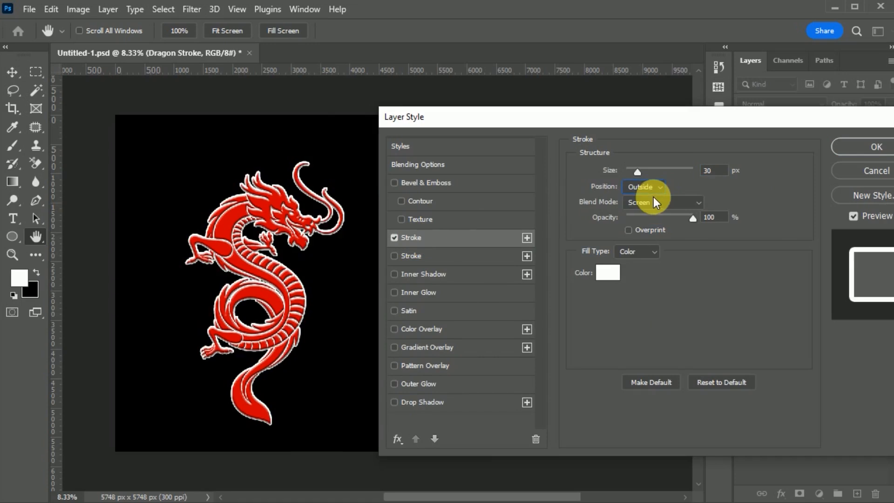
{"action": "left_click", "coordinate": [838, 146]}
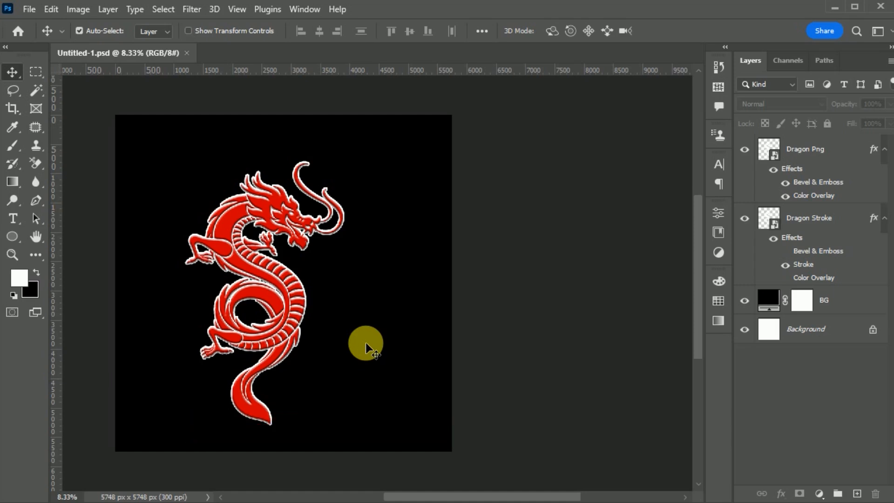
Draw a circle over the artwork beside the dragon with the Ellipse tool and set its width and height to 2700 px
{"action": "left_click", "coordinate": [12, 238]}
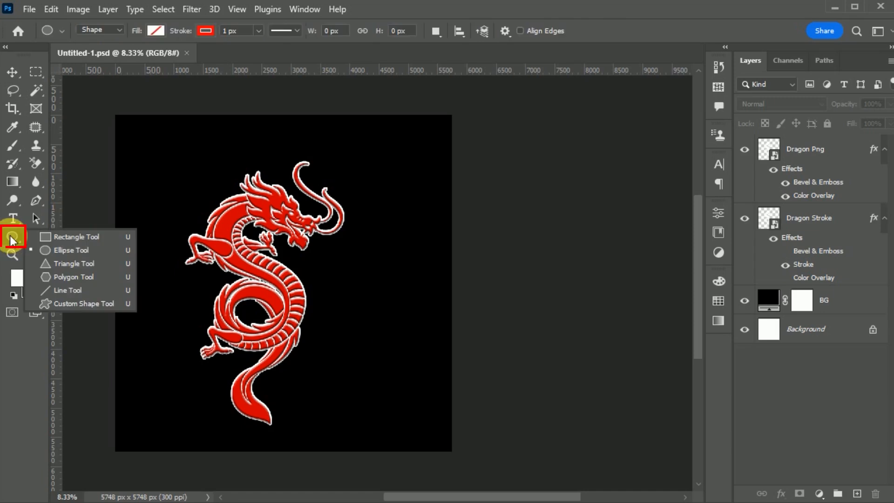
{"action": "left_click", "coordinate": [77, 250]}
{"action": "left_click_drag", "start_coordinate": [370, 278], "coordinate": [457, 364]}
{"action": "left_click", "coordinate": [558, 256]}
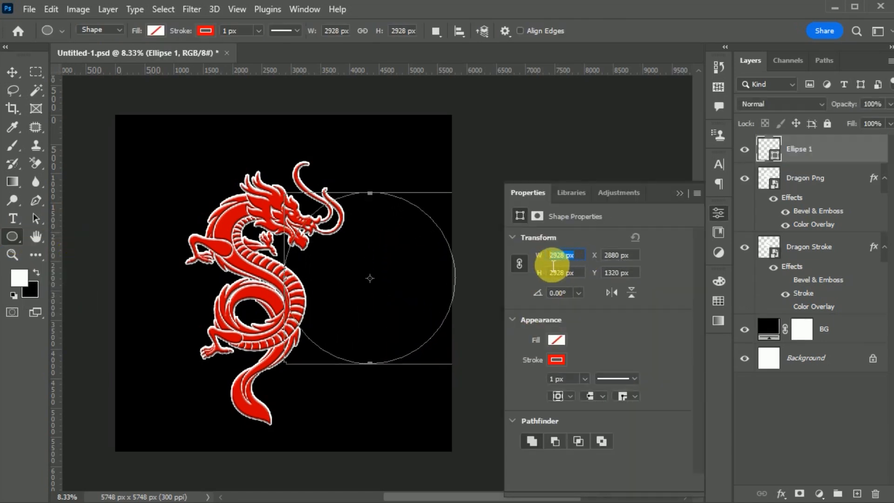
{"action": "type", "text": "2700"}
{"action": "key", "text": "Return"}
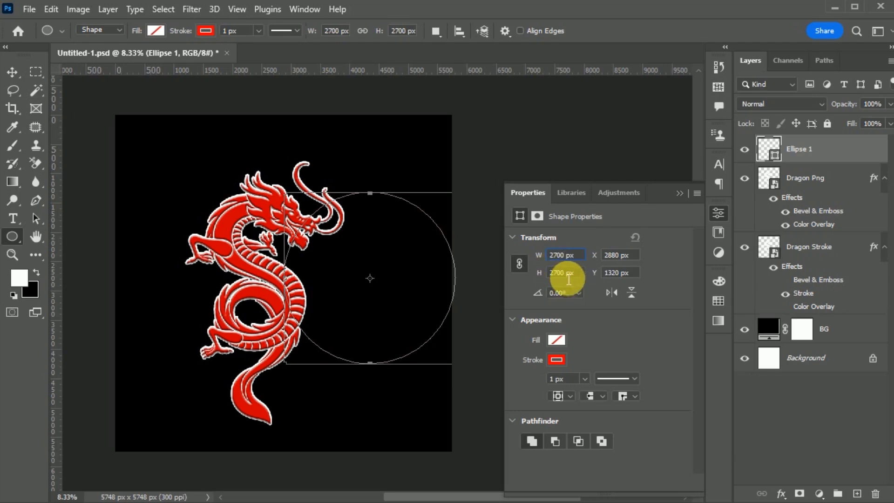
Give the 2700 px circle a bright red fill and a white stroke of 30 px
{"action": "left_click", "coordinate": [559, 360]}
{"action": "left_click", "coordinate": [697, 367]}
{"action": "left_click", "coordinate": [770, 167]}
{"action": "left_click", "coordinate": [557, 360]}
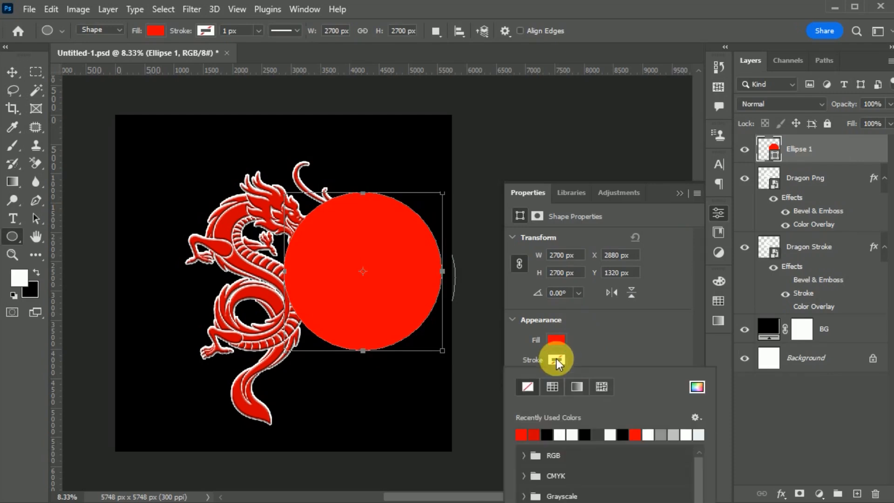
{"action": "key", "text": "v"}
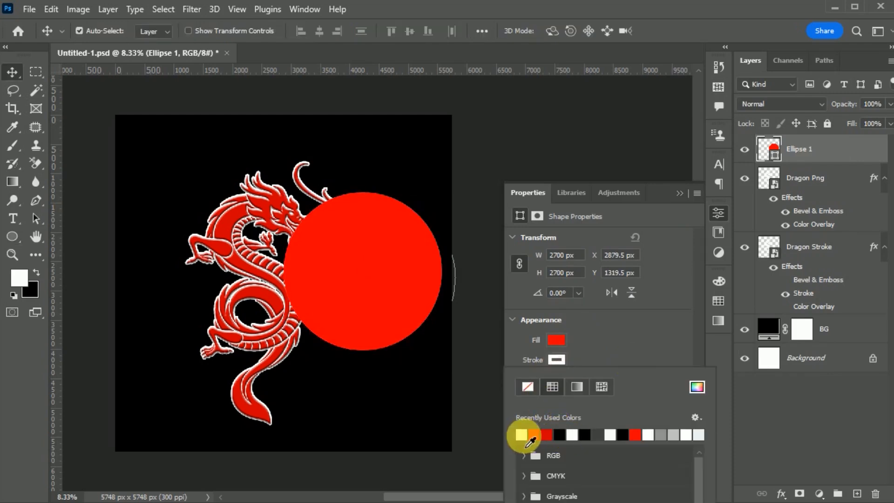
{"action": "left_click", "coordinate": [560, 359]}
{"action": "left_click_drag", "start_coordinate": [573, 383], "coordinate": [555, 388]}
{"action": "type", "text": "30"}
{"action": "key", "text": "Return"}
Center the red circle behind the dragon's head and upper body, and place its layer below Dragon Stroke
{"action": "left_click", "coordinate": [718, 213]}
{"action": "left_click_drag", "start_coordinate": [379, 286], "coordinate": [300, 256]}
{"action": "mouse_move", "coordinate": [801, 149]}
{"action": "left_mouse_down"}
{"action": "mouse_move", "coordinate": [775, 194]}
{"action": "mouse_move", "coordinate": [778, 303]}
{"action": "left_mouse_up"}
{"action": "mouse_move", "coordinate": [350, 269]}
{"action": "left_mouse_down"}
{"action": "mouse_move", "coordinate": [328, 254]}
{"action": "mouse_move", "coordinate": [346, 261]}
{"action": "left_mouse_up"}
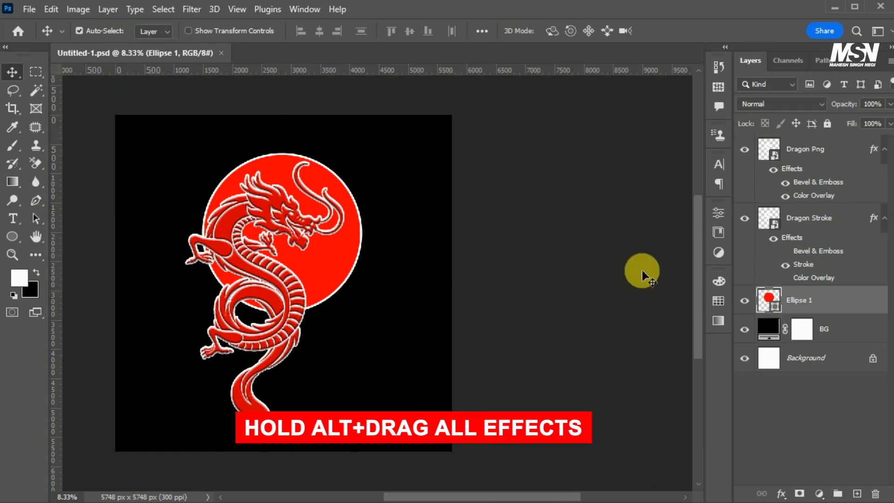
Copy the Dragon Png layer's effects onto Ellipse 1 and change the copied bevel style to Inner Bevel
{"action": "left_click_drag", "start_coordinate": [801, 175], "coordinate": [799, 303]}
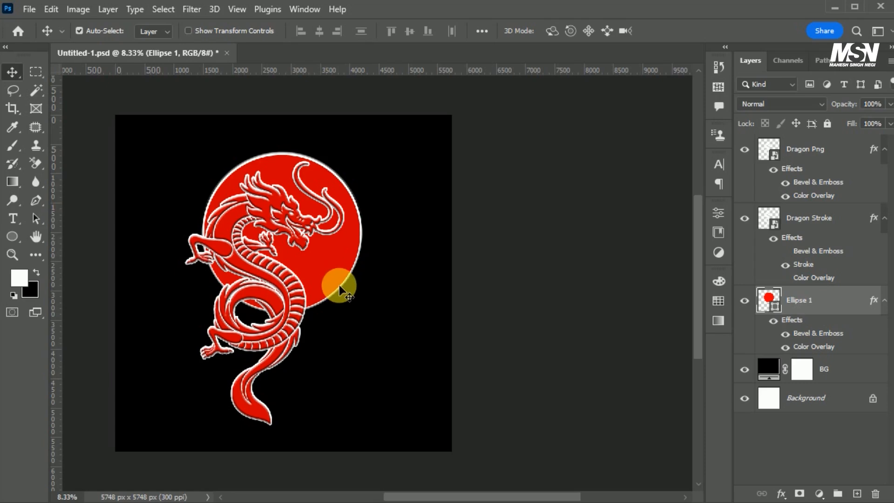
{"action": "double_click", "coordinate": [812, 337]}
{"action": "left_click_drag", "start_coordinate": [625, 117], "coordinate": [667, 121]}
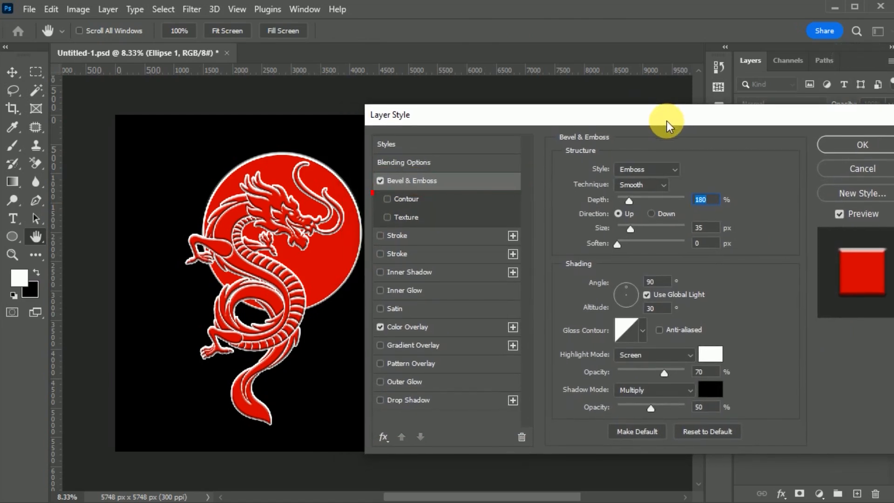
{"action": "left_click", "coordinate": [669, 170]}
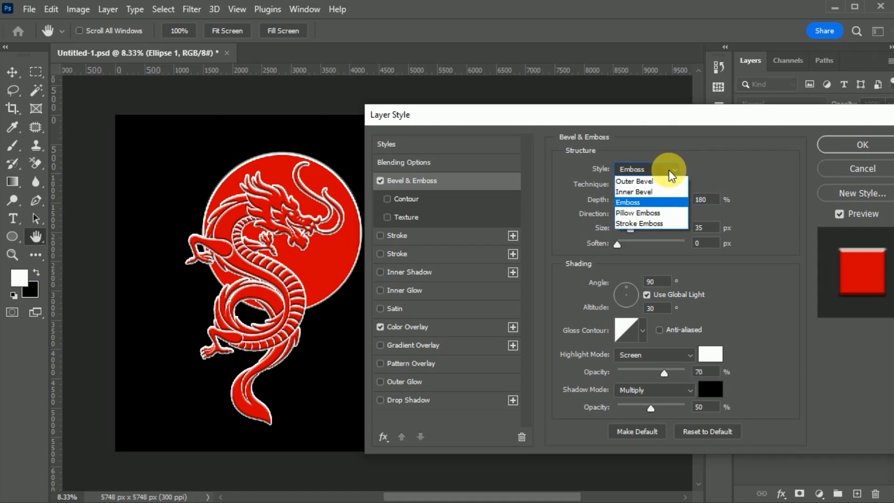
{"action": "left_click", "coordinate": [655, 192]}
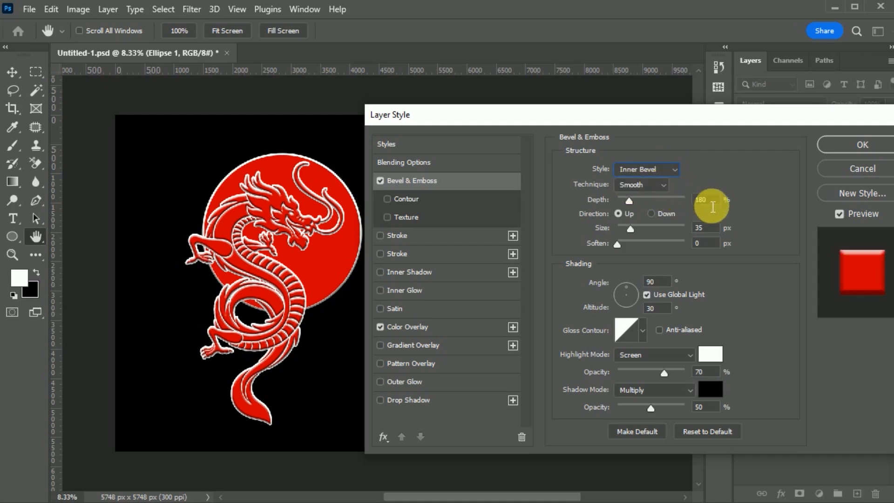
Set Ellipse 1's bevel to depth 65%, size 100 px, soften 7 px and highlight opacity 50%
{"action": "left_click", "coordinate": [708, 204]}
{"action": "type", "text": "65"}
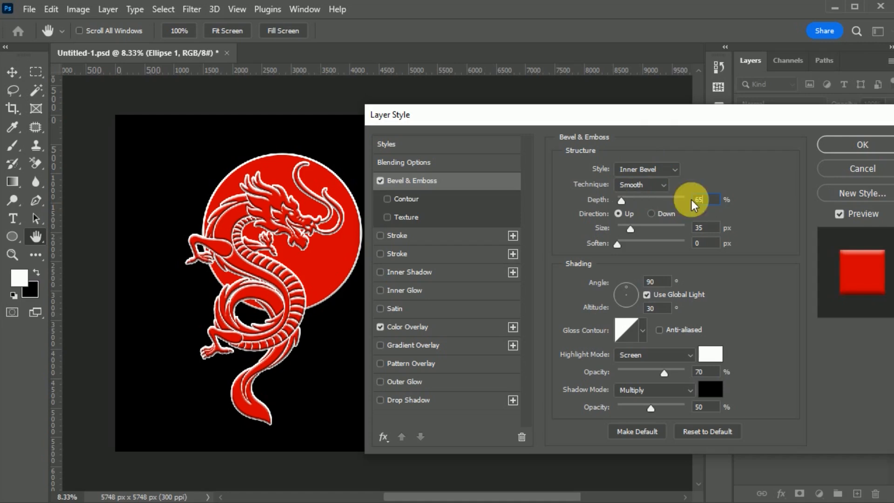
{"action": "double_click", "coordinate": [701, 228]}
{"action": "type", "text": "100"}
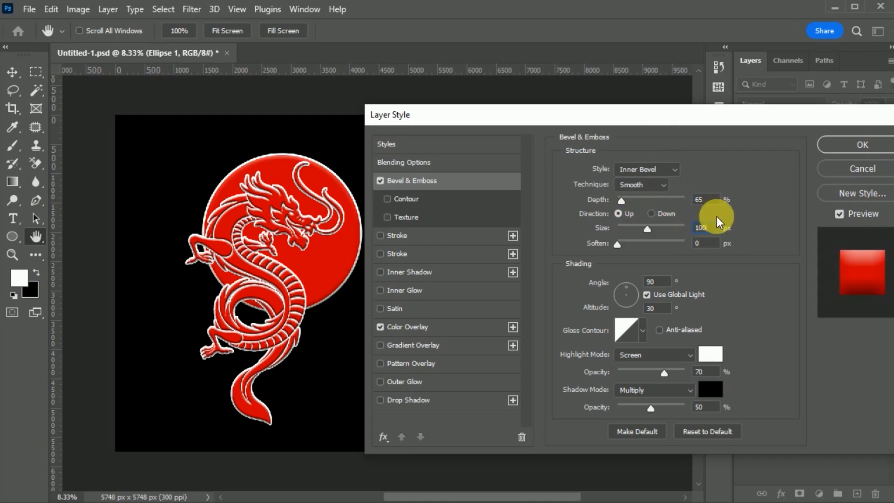
{"action": "double_click", "coordinate": [698, 244]}
{"action": "type", "text": "7"}
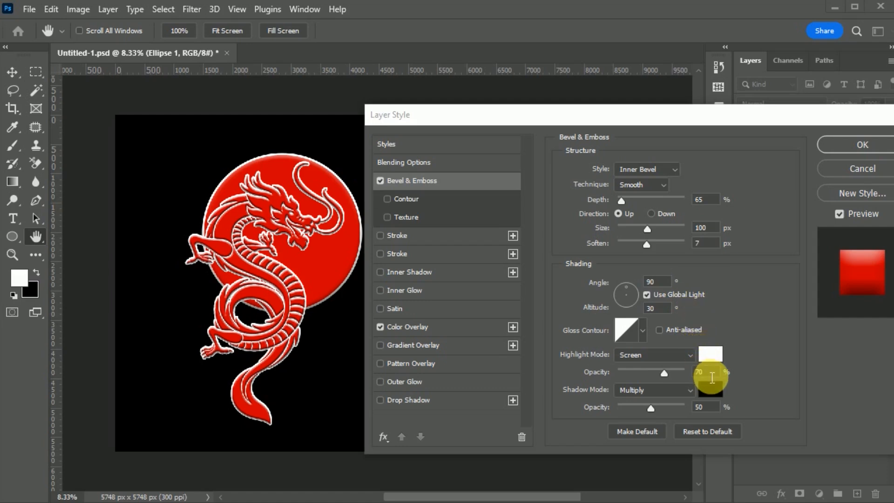
{"action": "double_click", "coordinate": [712, 379]}
{"action": "type", "text": "50"}
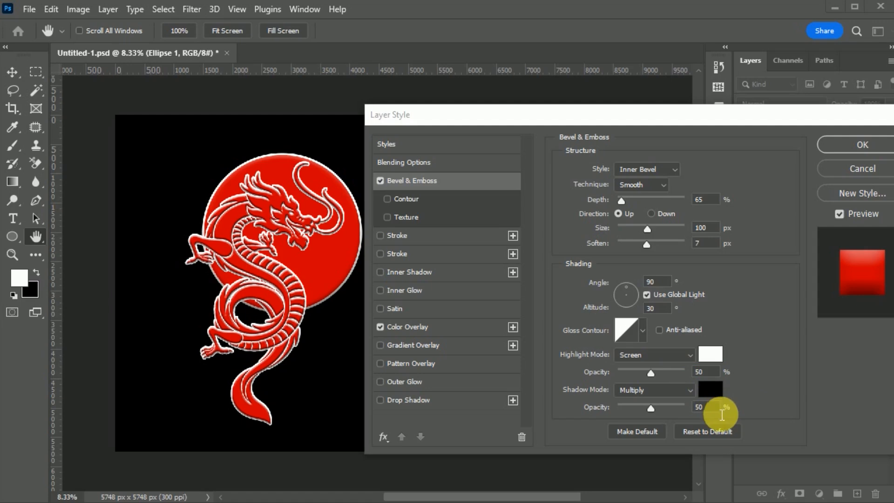
Change Ellipse 1's Color Overlay to a brighter red and apply the layer style
{"action": "left_click", "coordinate": [416, 327]}
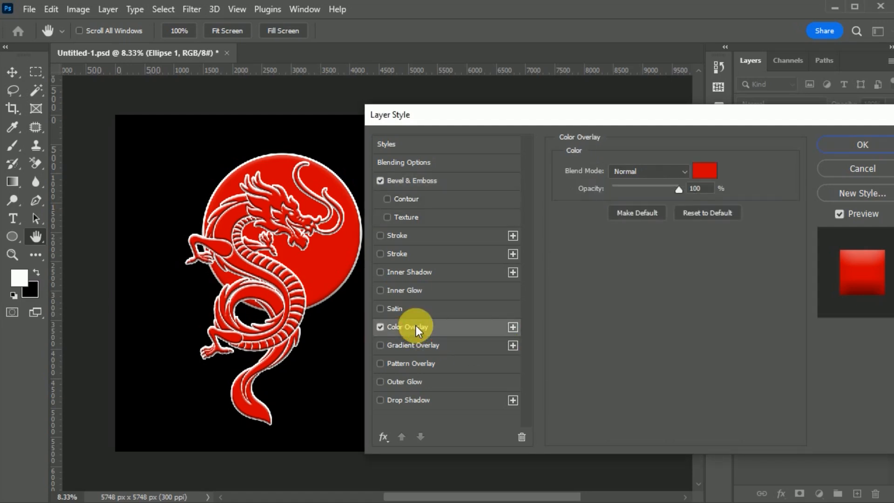
{"action": "left_click", "coordinate": [712, 176]}
{"action": "left_click", "coordinate": [635, 205]}
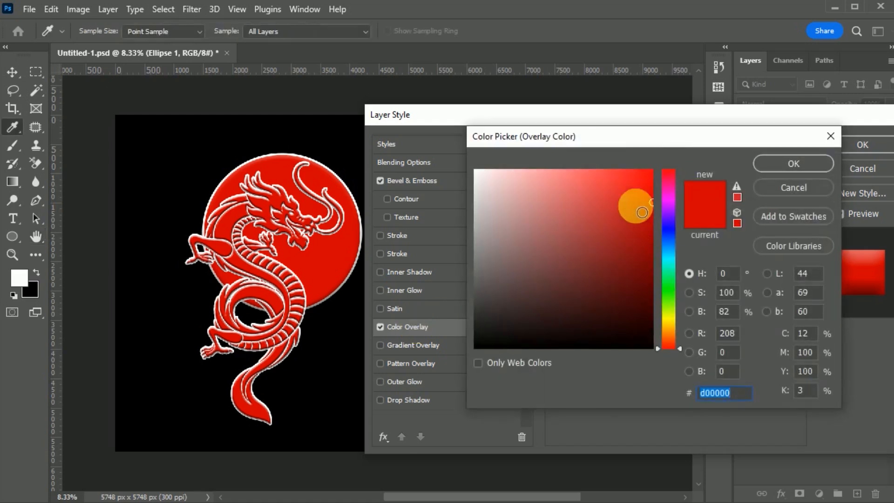
{"action": "left_click", "coordinate": [767, 171]}
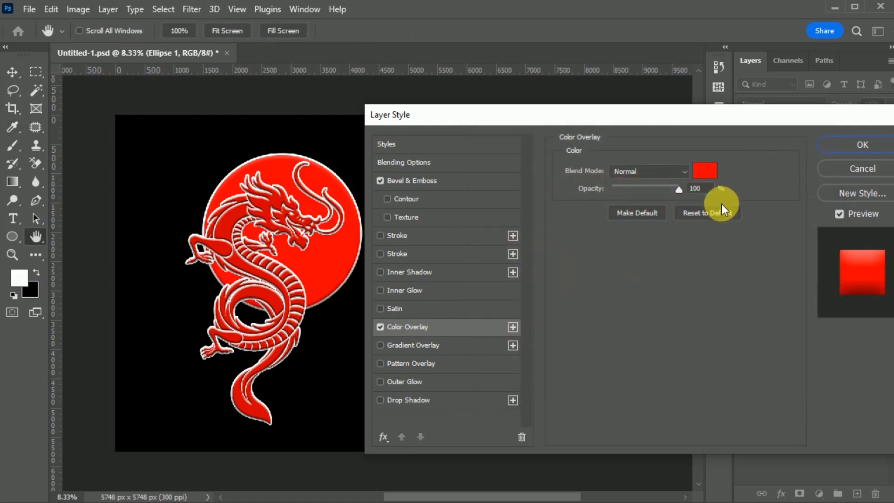
{"action": "left_click", "coordinate": [842, 144]}
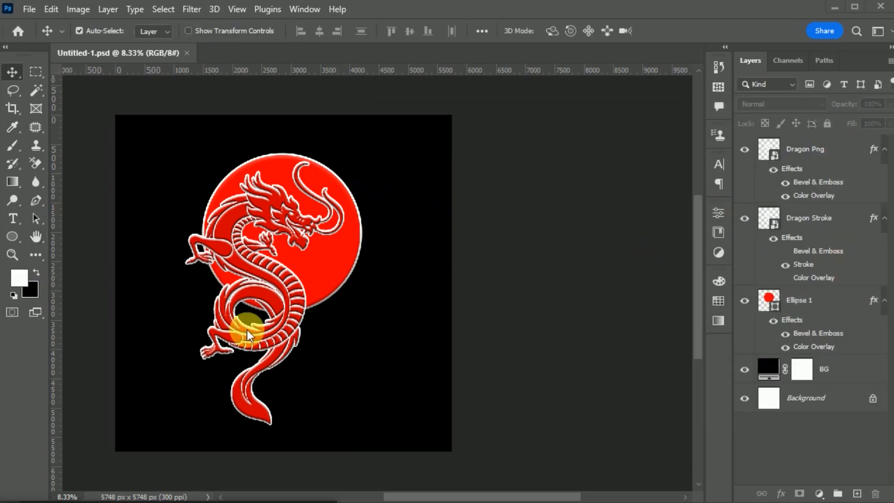
Draw a second circle in the empty area beside the dragon's tail and set its width and height to 1300 px
{"action": "left_click", "coordinate": [11, 236]}
{"action": "left_click_drag", "start_coordinate": [352, 344], "coordinate": [385, 378]}
{"action": "left_click_drag", "start_coordinate": [576, 256], "coordinate": [542, 265]}
{"action": "type", "text": "1300"}
{"action": "key", "text": "Return"}
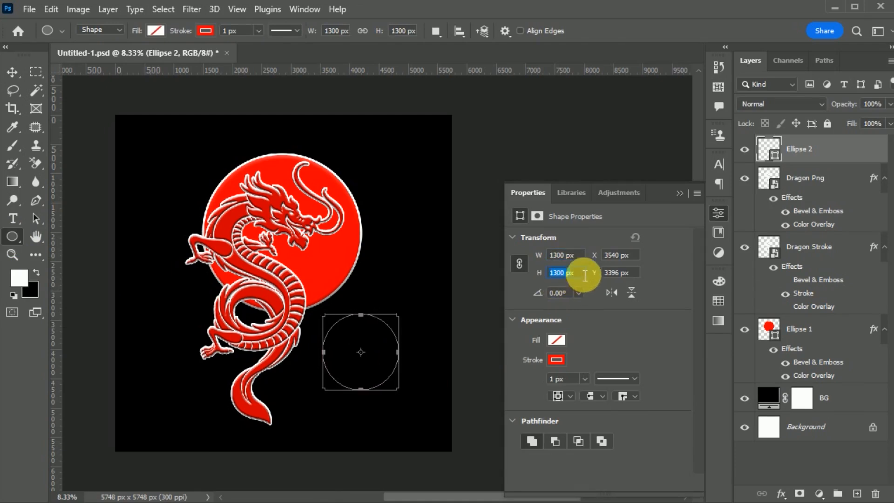
Give the 1300 px circle a bright red fill and a white stroke of 30 px
{"action": "left_click", "coordinate": [558, 340]}
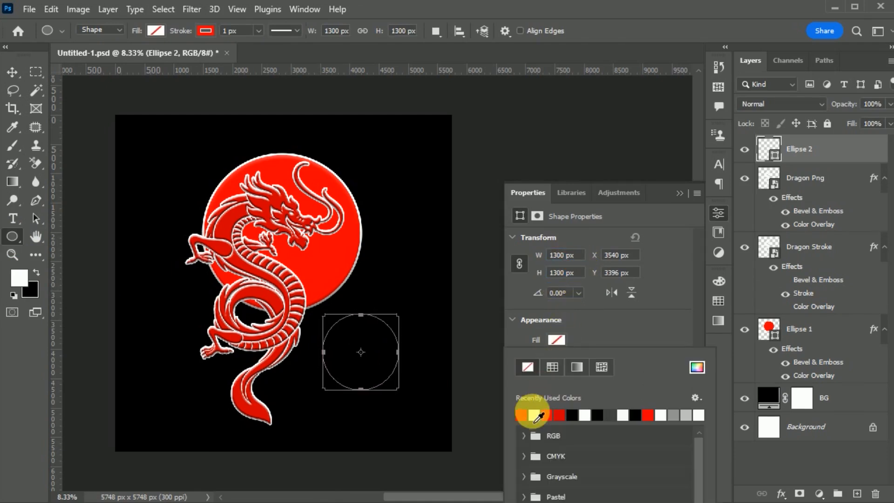
{"action": "left_click", "coordinate": [526, 412]}
{"action": "left_click", "coordinate": [591, 349]}
{"action": "left_click", "coordinate": [557, 360]}
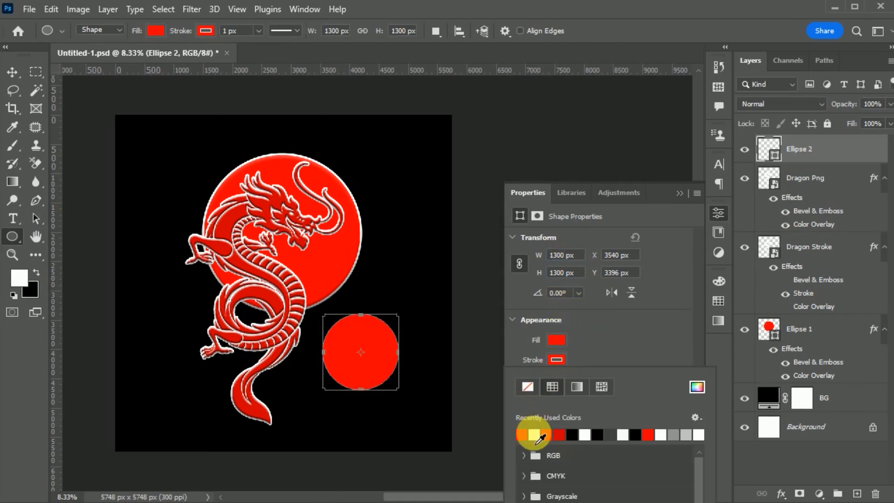
{"action": "left_click", "coordinate": [591, 356]}
{"action": "left_click", "coordinate": [564, 382]}
{"action": "type", "text": "30"}
Place the 1300 px circle beside the dragon's tail with its layer below Ellipse 1, and copy Ellipse 1's effects onto it
{"action": "left_click", "coordinate": [719, 213]}
{"action": "left_click", "coordinate": [12, 72]}
{"action": "left_click_drag", "start_coordinate": [377, 355], "coordinate": [356, 381]}
{"action": "left_click_drag", "start_coordinate": [766, 151], "coordinate": [787, 369]}
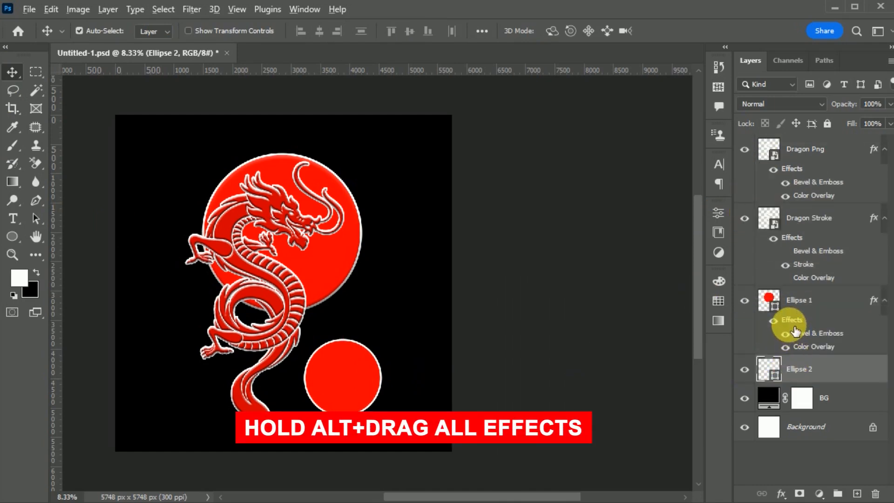
{"action": "left_click_drag", "start_coordinate": [797, 326], "coordinate": [799, 373]}
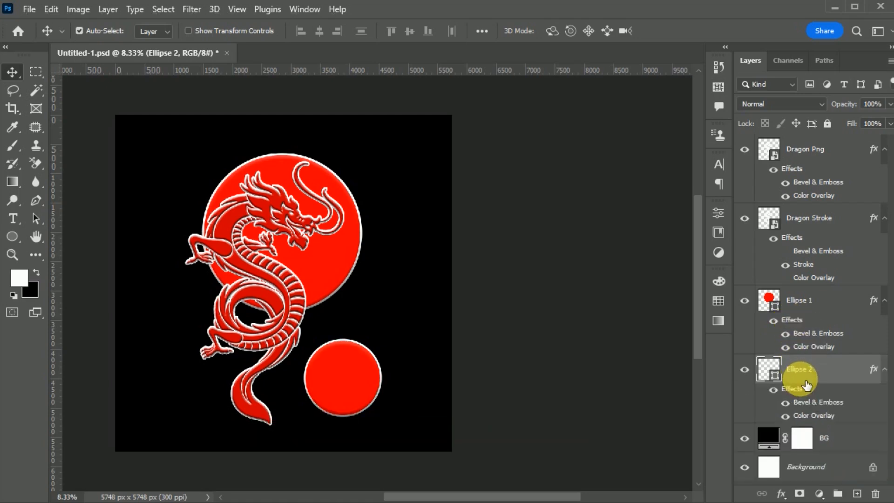
{"action": "mouse_move", "coordinate": [422, 382]}
{"action": "left_mouse_down"}
{"action": "mouse_move", "coordinate": [345, 372]}
{"action": "mouse_move", "coordinate": [348, 378]}
{"action": "left_mouse_up"}
Draw a third circle between the two red circles and set its width and height to 900 px
{"action": "left_click", "coordinate": [12, 236]}
{"action": "left_click_drag", "start_coordinate": [349, 272], "coordinate": [404, 326]}
{"action": "left_click_drag", "start_coordinate": [573, 256], "coordinate": [553, 264]}
{"action": "type", "text": "900"}
{"action": "key", "text": "Return"}
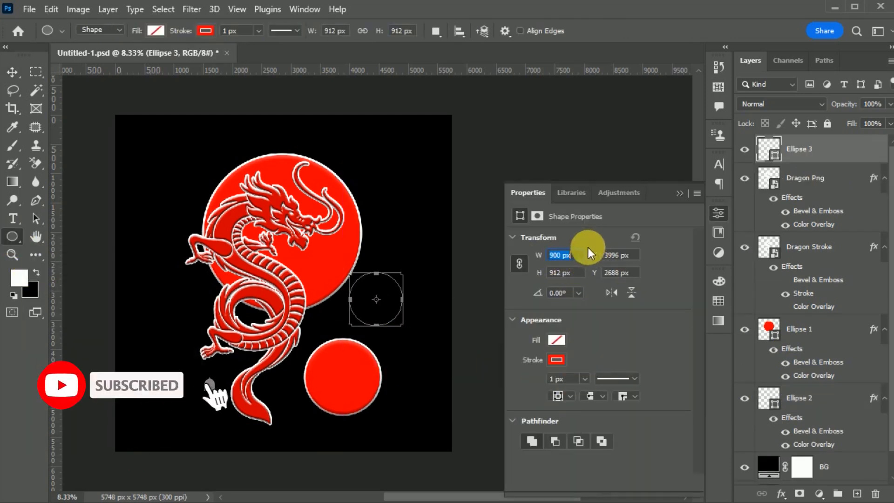
{"action": "left_click", "coordinate": [584, 275]}
Give the 900 px circle a bright red fill and a white stroke of 30 px
{"action": "left_click", "coordinate": [556, 340]}
{"action": "left_click", "coordinate": [557, 413]}
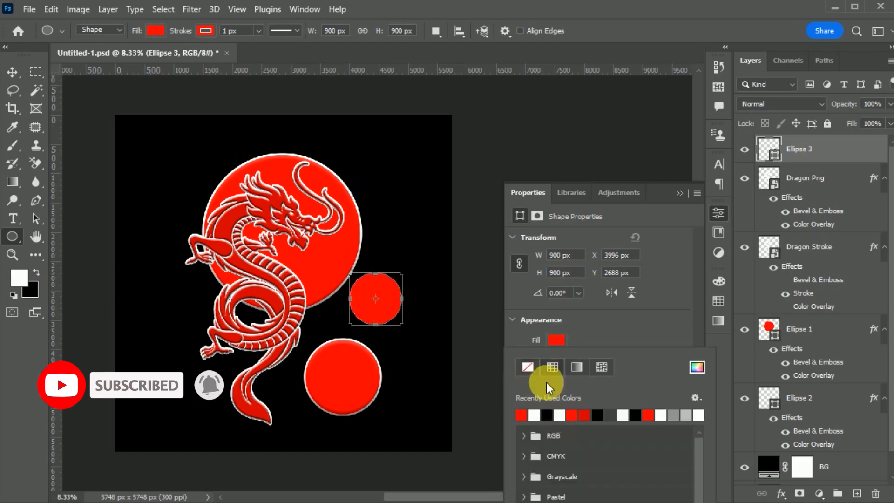
{"action": "left_click", "coordinate": [574, 359]}
{"action": "left_click", "coordinate": [557, 360]}
{"action": "left_click", "coordinate": [535, 434]}
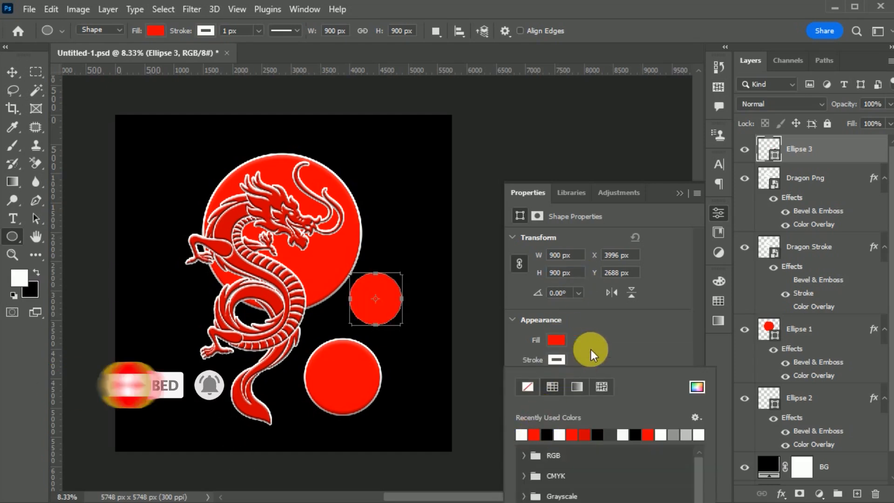
{"action": "left_click", "coordinate": [591, 352]}
{"action": "left_click_drag", "start_coordinate": [569, 383], "coordinate": [527, 380]}
{"action": "type", "text": "30"}
Place the Ellipse 3 layer below Ellipse 2 and copy Ellipse 2's effects onto it
{"action": "left_click", "coordinate": [718, 213]}
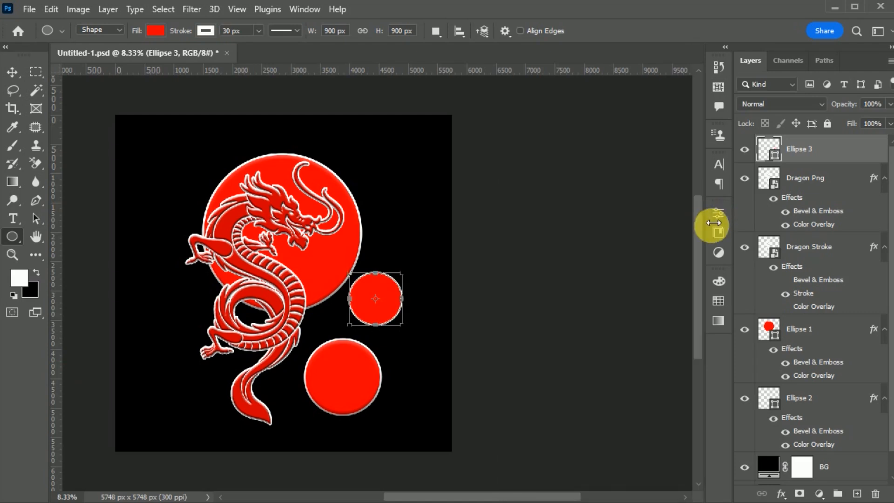
{"action": "left_click_drag", "start_coordinate": [761, 152], "coordinate": [794, 435]}
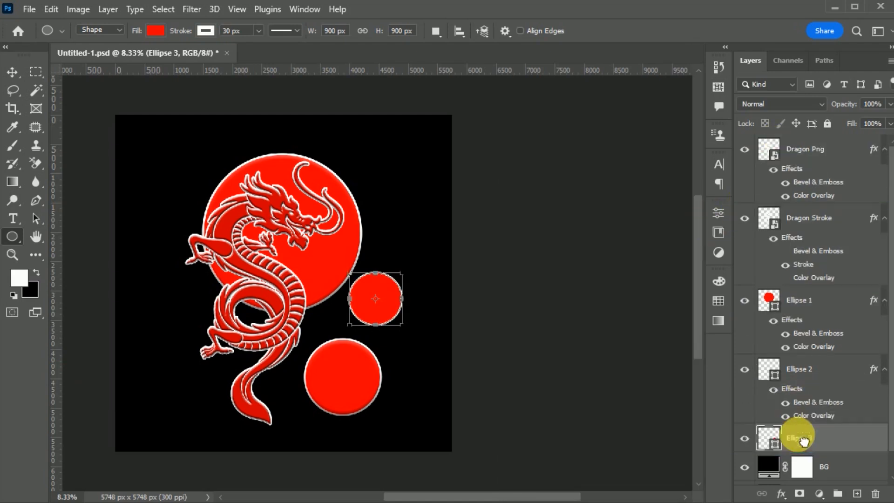
{"action": "left_click_drag", "start_coordinate": [794, 389], "coordinate": [796, 448]}
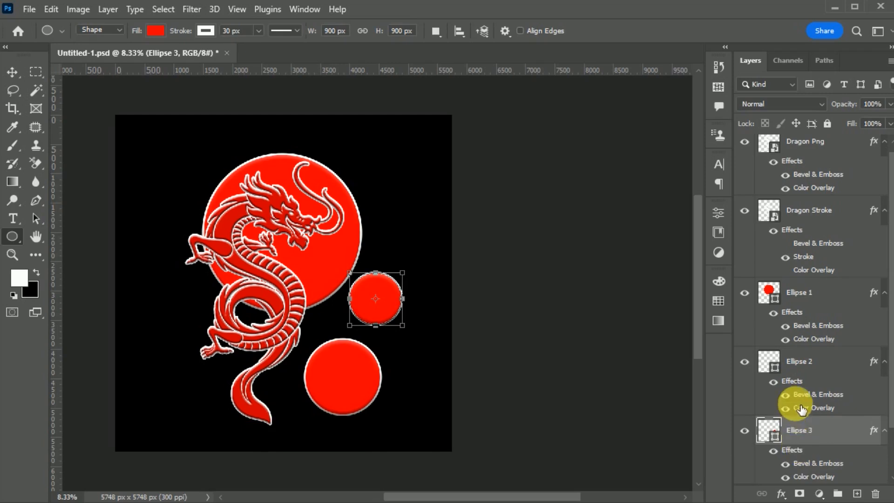
Move the smallest circle behind the dragon's lower claw and shift the other two circles slightly upward
{"action": "left_click", "coordinate": [12, 72]}
{"action": "left_click_drag", "start_coordinate": [375, 300], "coordinate": [216, 345]}
{"action": "left_click", "coordinate": [344, 382]}
{"action": "left_click_drag", "start_coordinate": [339, 376], "coordinate": [339, 368]}
{"action": "left_click_drag", "start_coordinate": [337, 281], "coordinate": [334, 271]}
{"action": "left_click_drag", "start_coordinate": [349, 373], "coordinate": [349, 371]}
{"action": "left_click", "coordinate": [392, 376]}
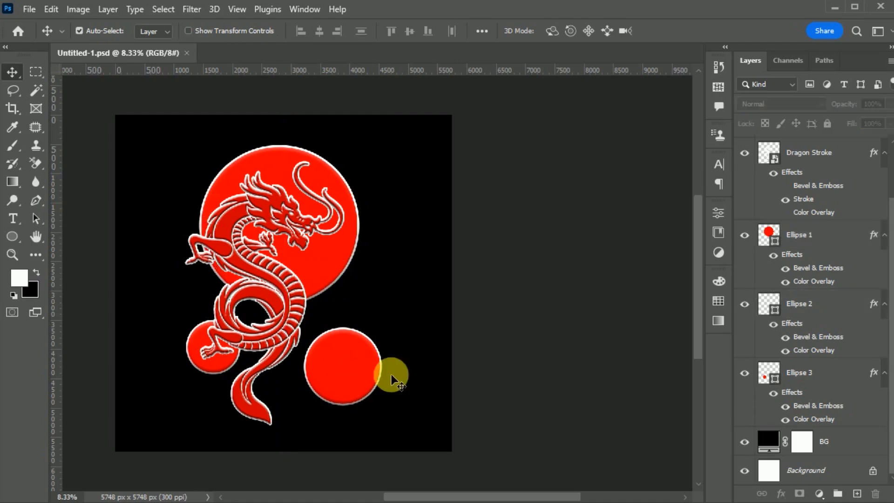
Draw a narrow vertical rectangle about 60 px wide and 2676 px high to the right of the large circle
{"action": "left_click", "coordinate": [13, 236]}
{"action": "left_click", "coordinate": [56, 235]}
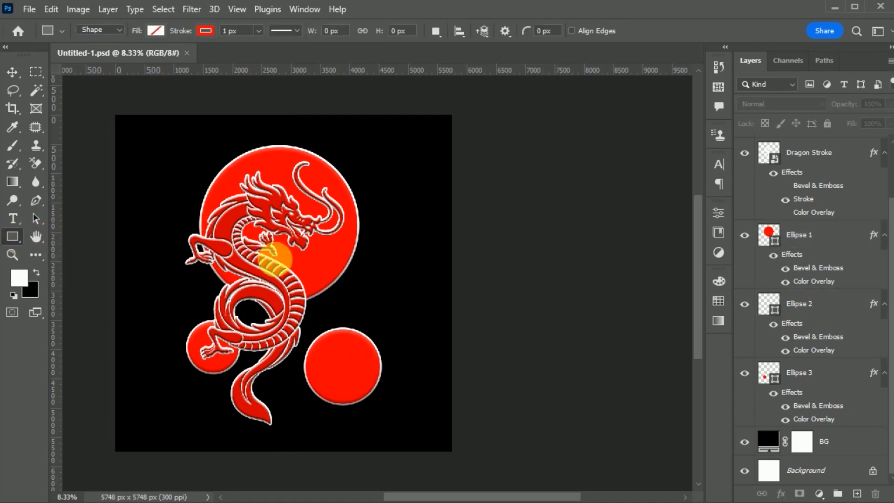
{"action": "left_click_drag", "start_coordinate": [375, 155], "coordinate": [377, 311]}
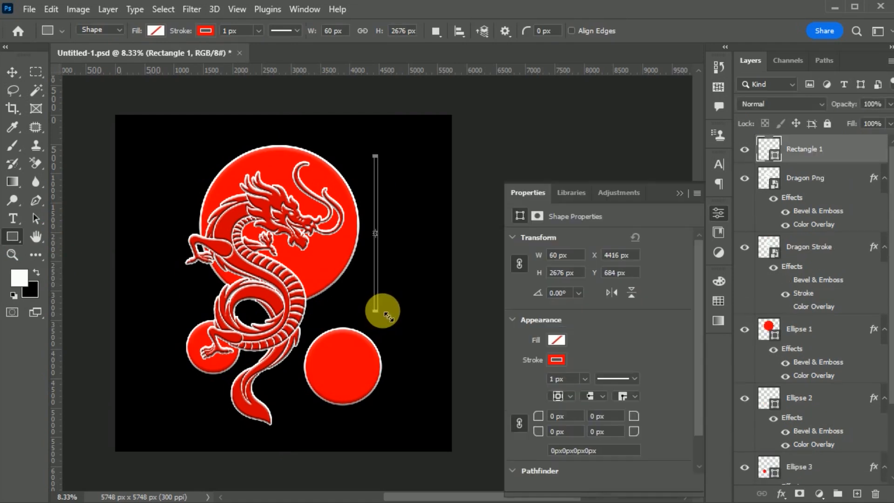
Give the narrow rectangle a bright red fill and a white stroke of 20 px
{"action": "left_click", "coordinate": [557, 341]}
{"action": "left_click", "coordinate": [535, 415]}
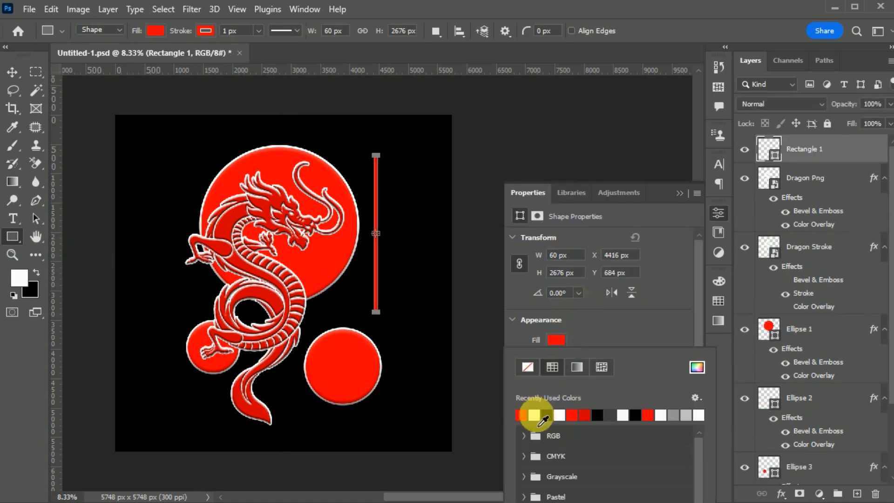
{"action": "left_click", "coordinate": [581, 339]}
{"action": "left_click", "coordinate": [557, 359]}
{"action": "left_click", "coordinate": [534, 434]}
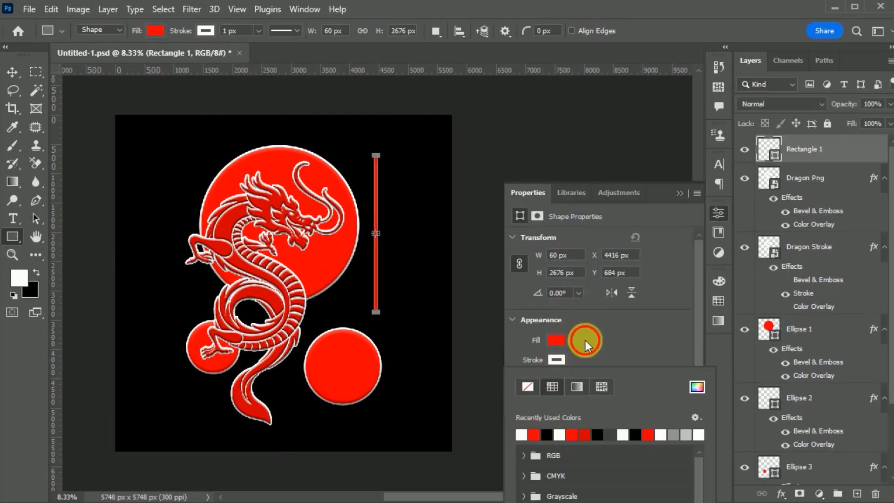
{"action": "left_click", "coordinate": [585, 340]}
{"action": "type", "text": "20"}
{"action": "key", "text": "Return"}
Place the Rectangle 1 layer below Ellipse 3 and copy Ellipse 3's effects onto it
{"action": "left_click", "coordinate": [10, 76]}
{"action": "left_click", "coordinate": [500, 256]}
{"action": "left_click", "coordinate": [767, 150]}
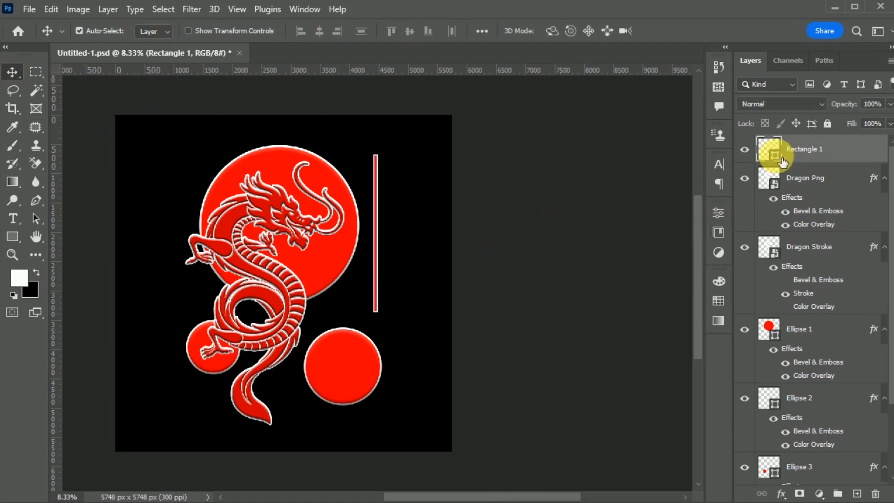
{"action": "mouse_move", "coordinate": [767, 150]}
{"action": "left_mouse_down"}
{"action": "mouse_move", "coordinate": [795, 351]}
{"action": "mouse_move", "coordinate": [768, 253]}
{"action": "mouse_move", "coordinate": [766, 410]}
{"action": "left_mouse_up"}
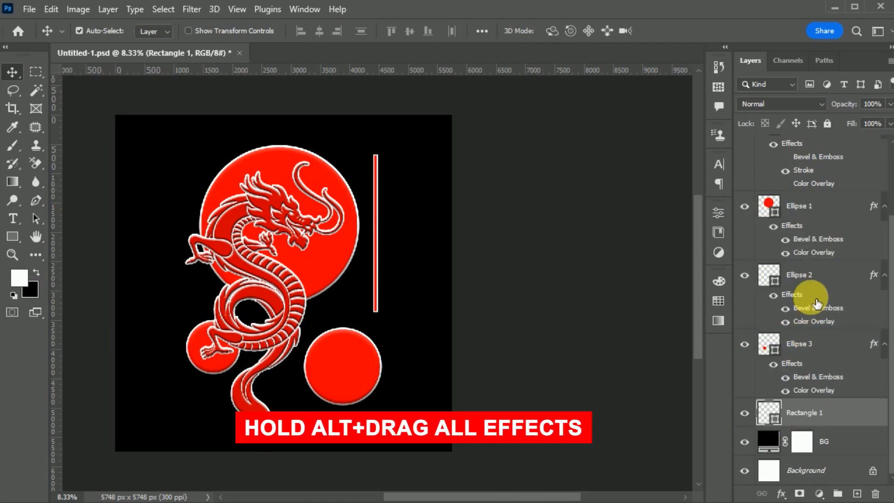
{"action": "left_click_drag", "start_coordinate": [805, 365], "coordinate": [798, 360]}
{"action": "left_click_drag", "start_coordinate": [803, 420], "coordinate": [803, 420]}
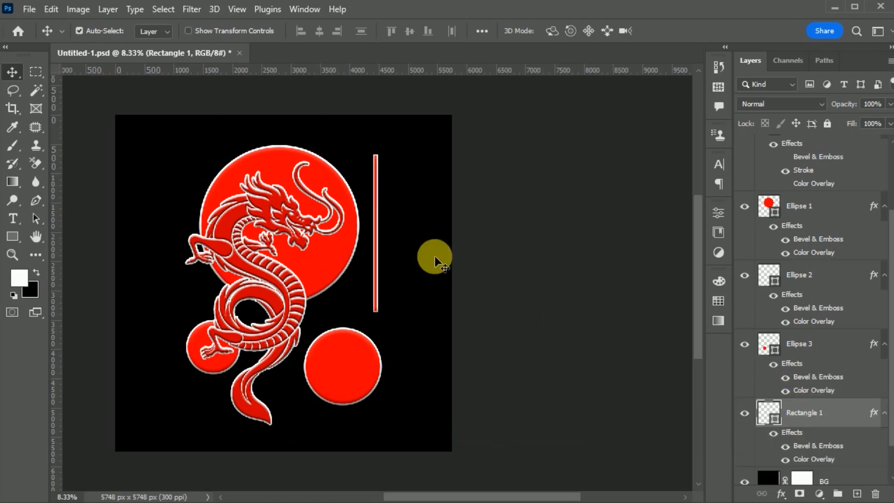
Fine-tune the layout by shifting the large circle slightly left and nudging the lower-right circle and the vertical bar
{"action": "left_click_drag", "start_coordinate": [368, 366], "coordinate": [368, 364]}
{"action": "left_click_drag", "start_coordinate": [344, 260], "coordinate": [338, 262]}
{"action": "left_click_drag", "start_coordinate": [374, 294], "coordinate": [372, 296]}
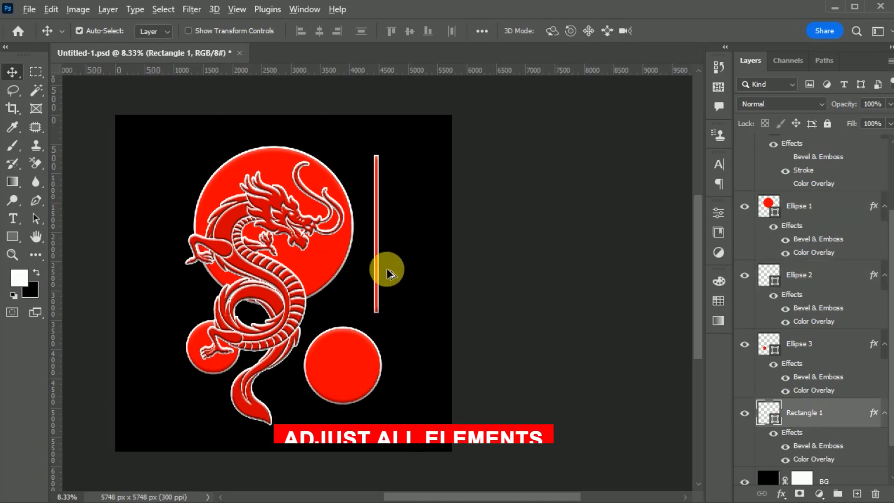
{"action": "left_click", "coordinate": [424, 326]}
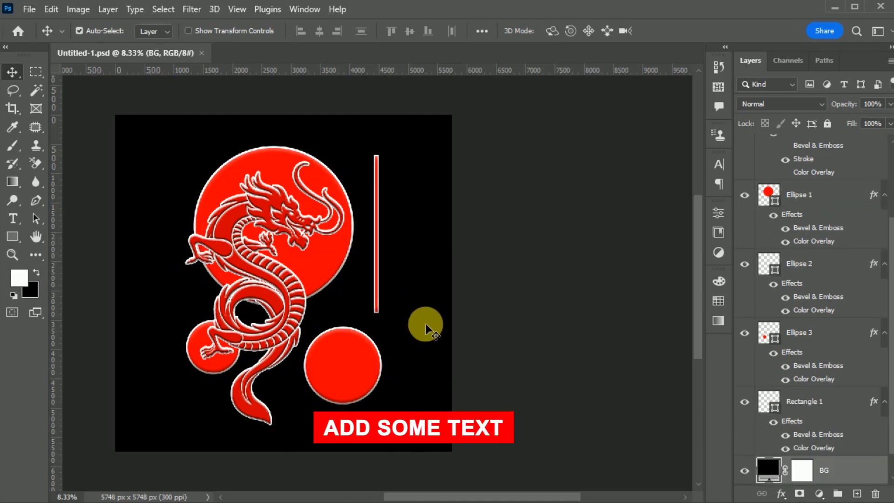
Add white text reading Dragon over the circle to the right of the dragon's tail
{"action": "left_click", "coordinate": [22, 223]}
{"action": "left_click", "coordinate": [309, 369]}
{"action": "type", "text": "Dragon"}
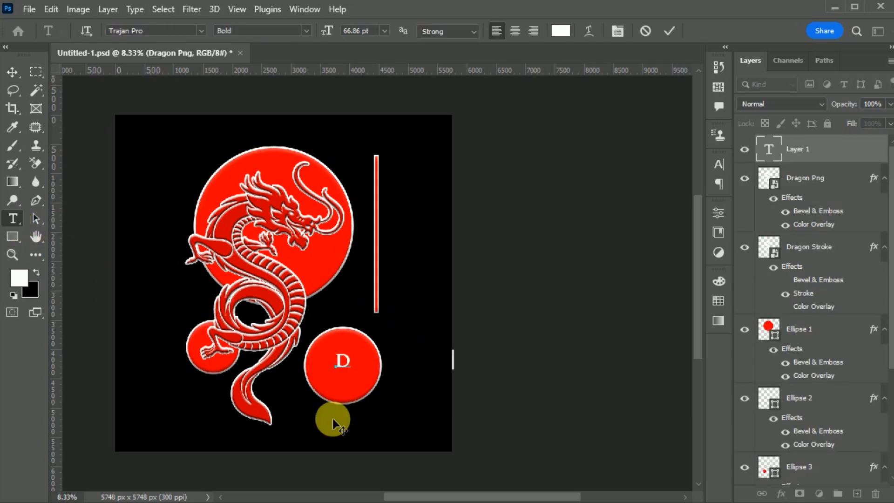
{"action": "left_click_drag", "start_coordinate": [379, 364], "coordinate": [359, 368]}
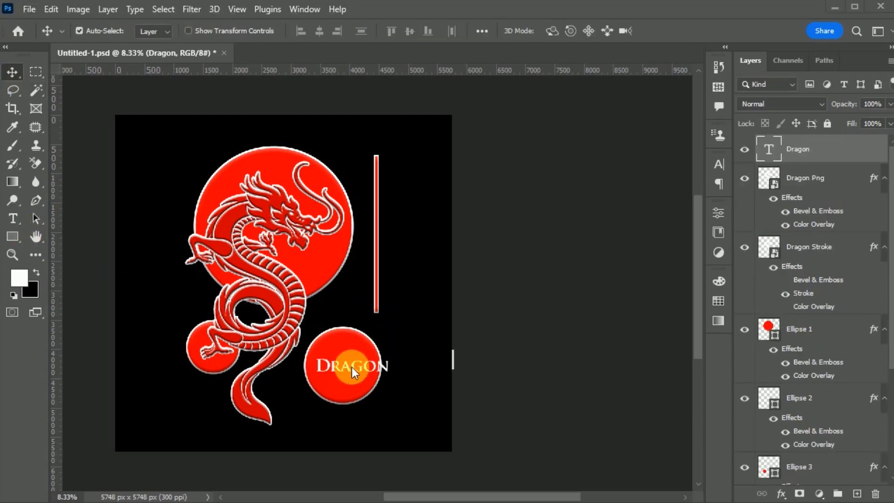
Apply faux bold to the Dragon text and set its initial letter D to 100 pt
{"action": "key", "text": "t"}
{"action": "left_click", "coordinate": [720, 164]}
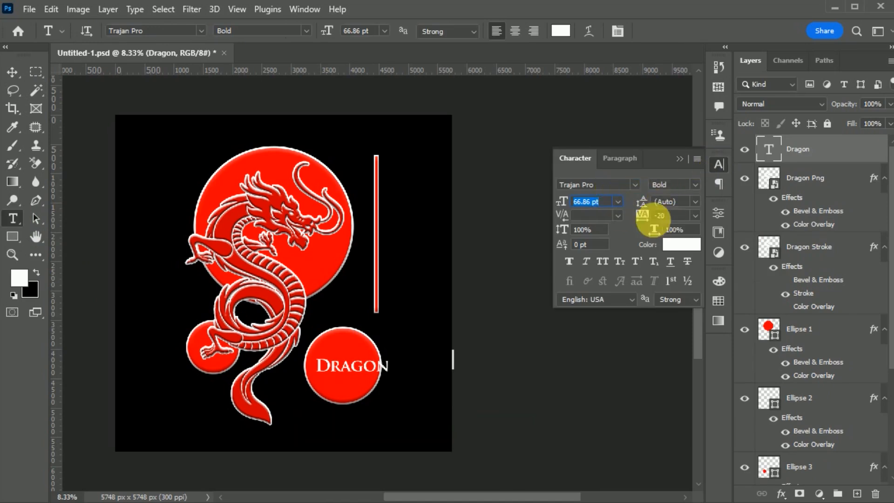
{"action": "left_click", "coordinate": [569, 262]}
{"action": "left_click_drag", "start_coordinate": [316, 365], "coordinate": [331, 367]}
{"action": "left_click", "coordinate": [570, 207]}
{"action": "type", "text": "1"}
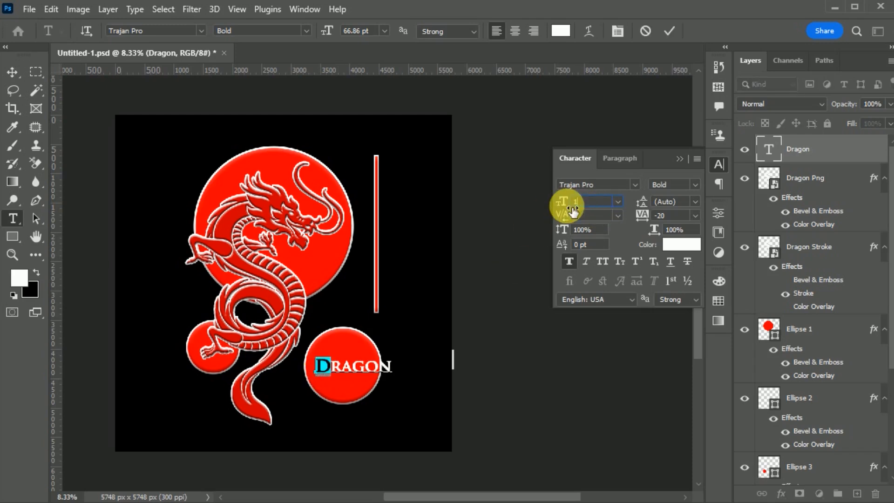
{"action": "type", "text": "00"}
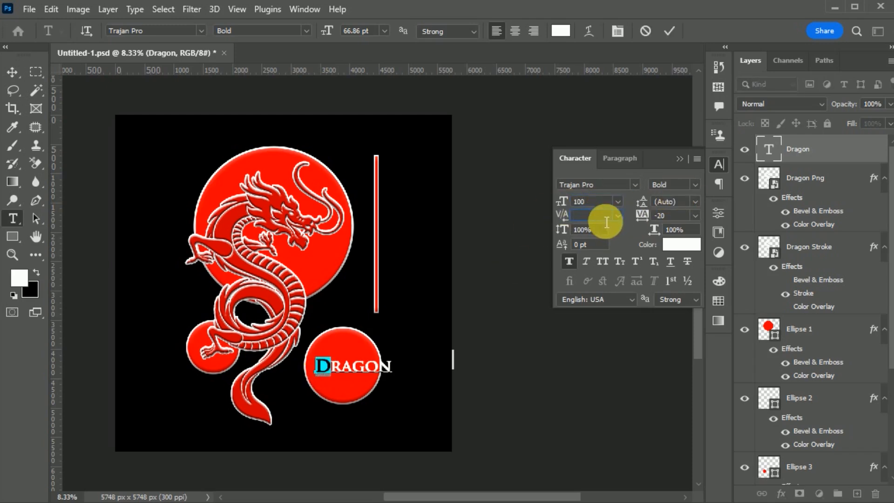
{"action": "left_click", "coordinate": [680, 159]}
{"action": "left_click", "coordinate": [12, 72]}
Scale the Dragon text to about 74% and centre it inside its circle
{"action": "key", "text": "ctrl+t"}
{"action": "left_click_drag", "start_coordinate": [402, 378], "coordinate": [363, 367]}
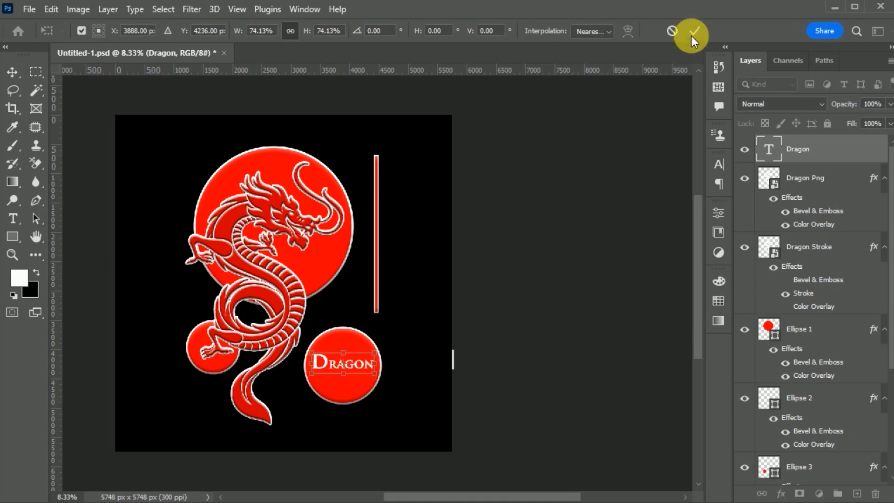
{"action": "left_click", "coordinate": [694, 32]}
{"action": "left_click", "coordinate": [449, 394]}
{"action": "left_click", "coordinate": [369, 366]}
{"action": "left_click_drag", "start_coordinate": [423, 496], "coordinate": [398, 497]}
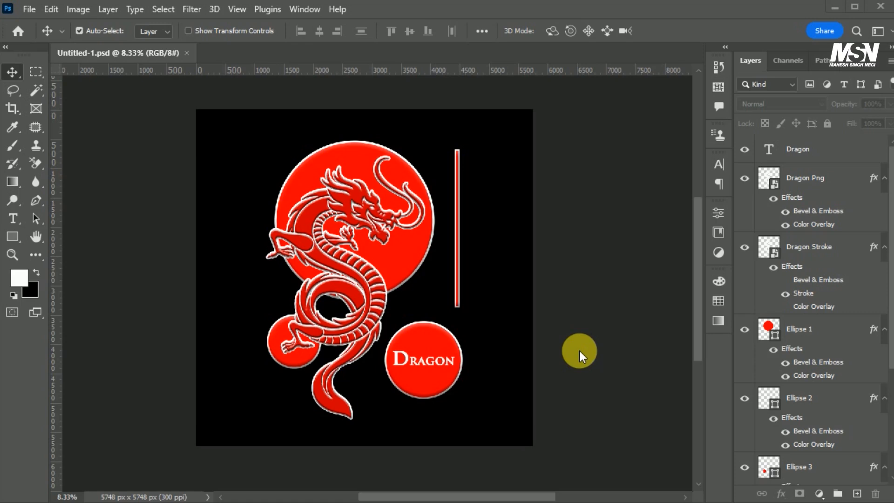
Hide the BG and Background layers so that the design has a transparent background
{"action": "left_click_drag", "start_coordinate": [888, 356], "coordinate": [764, 455]}
{"action": "left_click", "coordinate": [746, 470]}
{"action": "left_click", "coordinate": [746, 470]}
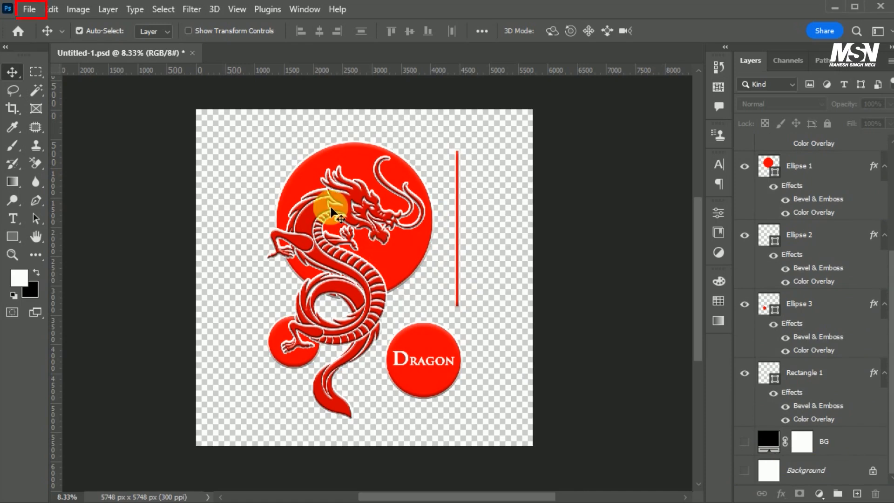
Quick-export the design as a PNG named Dragon Png Final on the Desktop, and show the BG and Background layers again
{"action": "left_click", "coordinate": [29, 9]}
{"action": "mouse_move", "coordinate": [63, 227]}
{"action": "left_click", "coordinate": [286, 227]}
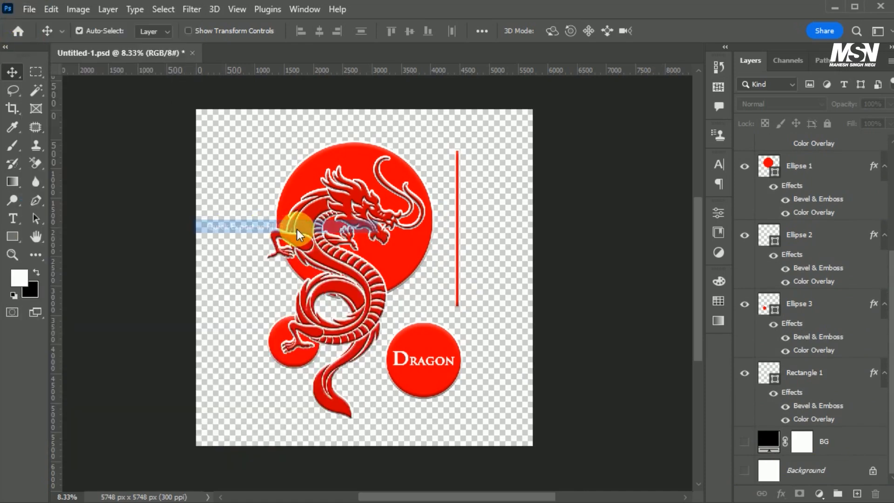
{"action": "left_click", "coordinate": [180, 425]}
{"action": "type", "text": "Final"}
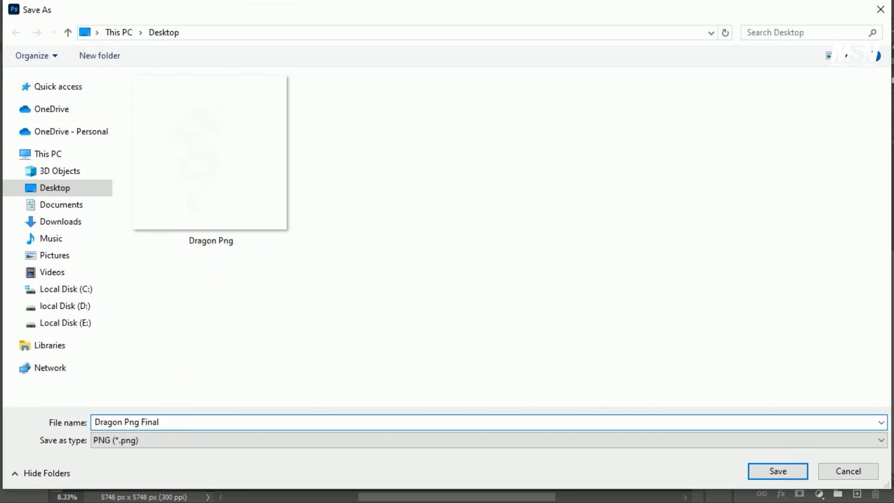
{"action": "key", "text": "Return"}
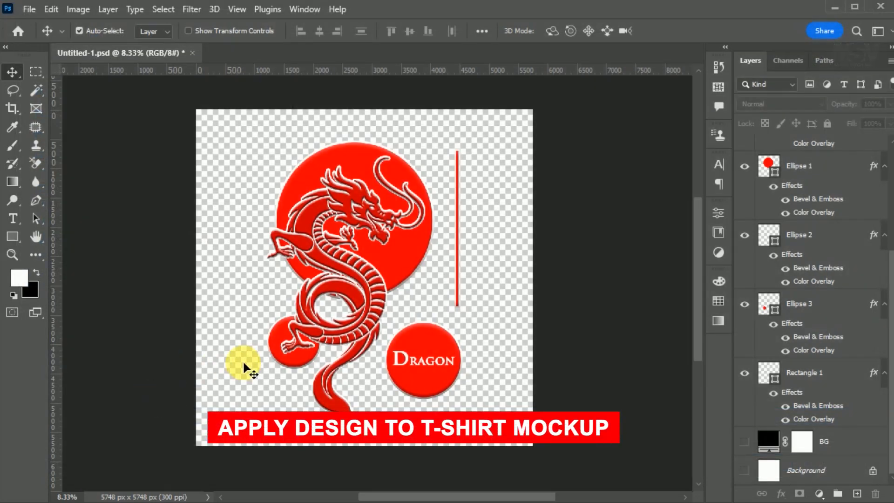
{"action": "left_click", "coordinate": [745, 442]}
{"action": "left_click", "coordinate": [745, 470]}
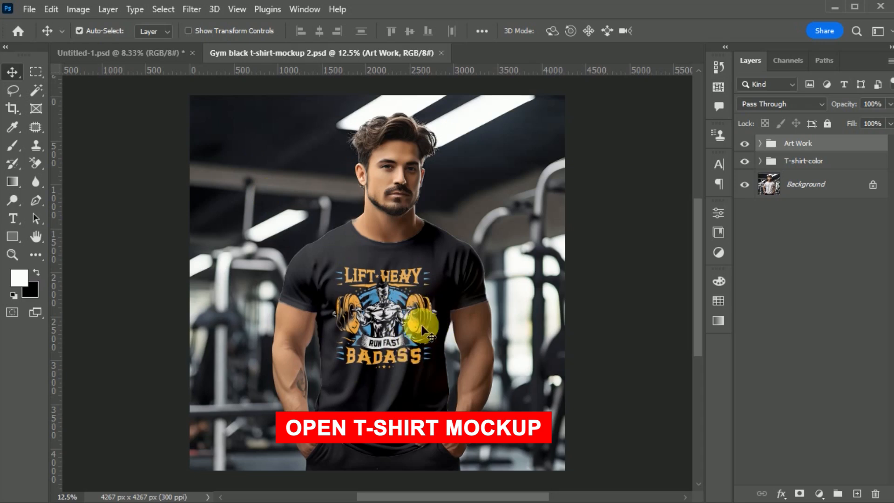
In the T-shirt mockup, open the "place your design" smart object and embed Dragon Png Final from the Desktop, scaled to about 48%
{"action": "left_click", "coordinate": [763, 145]}
{"action": "double_click", "coordinate": [772, 169]}
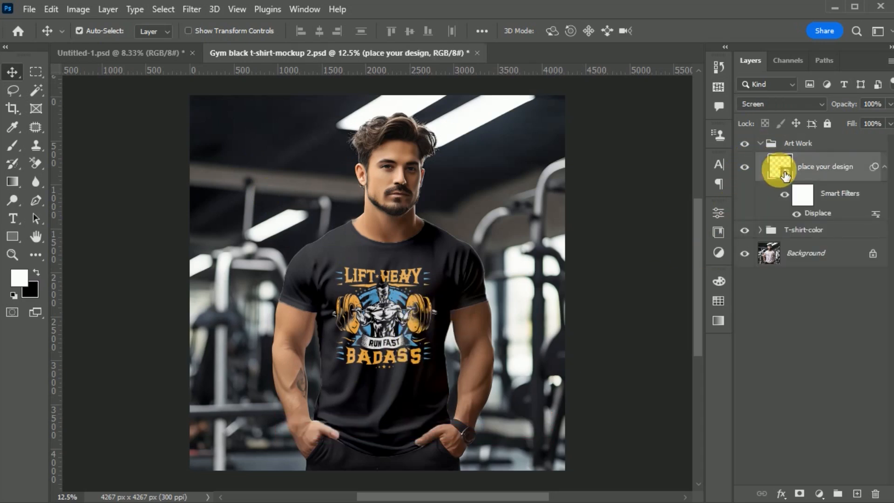
{"action": "left_click", "coordinate": [29, 9]}
{"action": "left_click", "coordinate": [49, 286]}
{"action": "left_click", "coordinate": [61, 188]}
{"action": "left_click", "coordinate": [210, 154]}
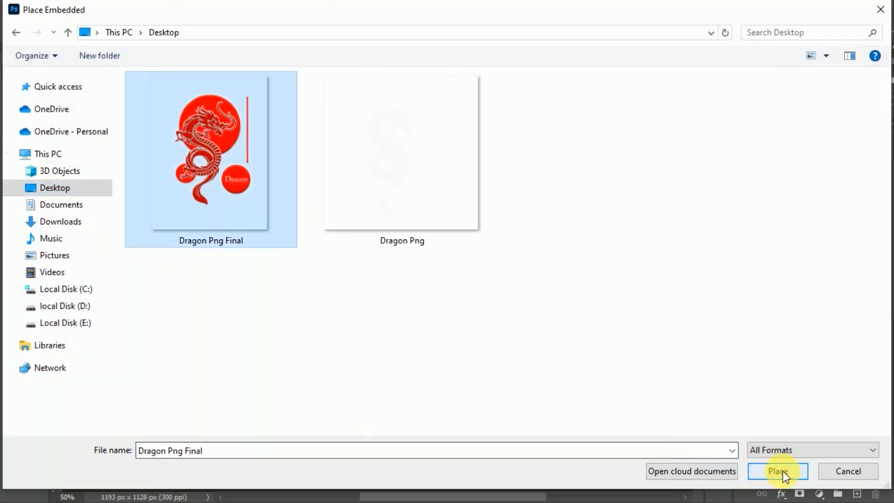
{"action": "left_click", "coordinate": [778, 471]}
{"action": "left_click_drag", "start_coordinate": [515, 285], "coordinate": [553, 305]}
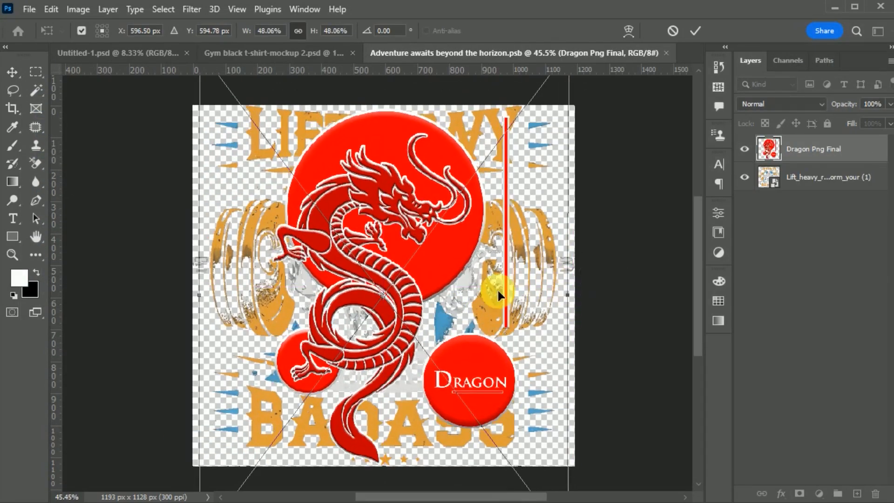
{"action": "key", "text": "Return"}
Hide the old Lift_heavy artwork layer and close the smart object, saving its changes to the mockup
{"action": "left_click", "coordinate": [745, 177]}
{"action": "left_click", "coordinate": [666, 52]}
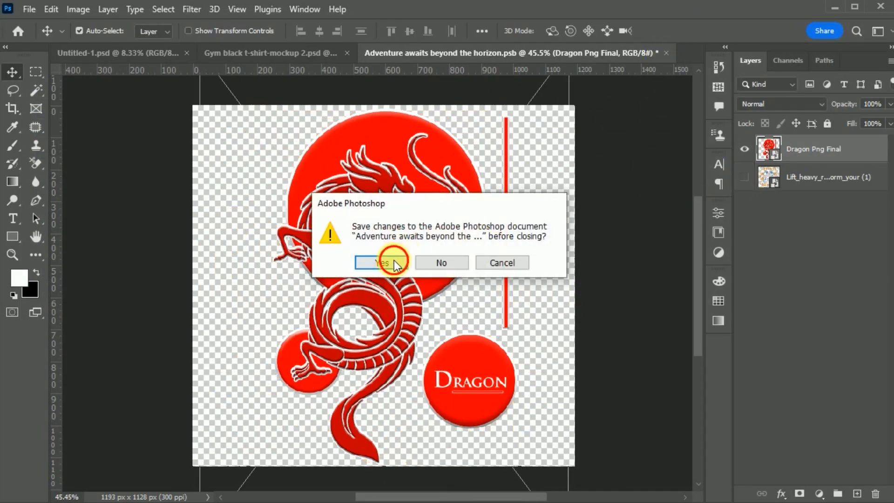
{"action": "left_click", "coordinate": [394, 263]}
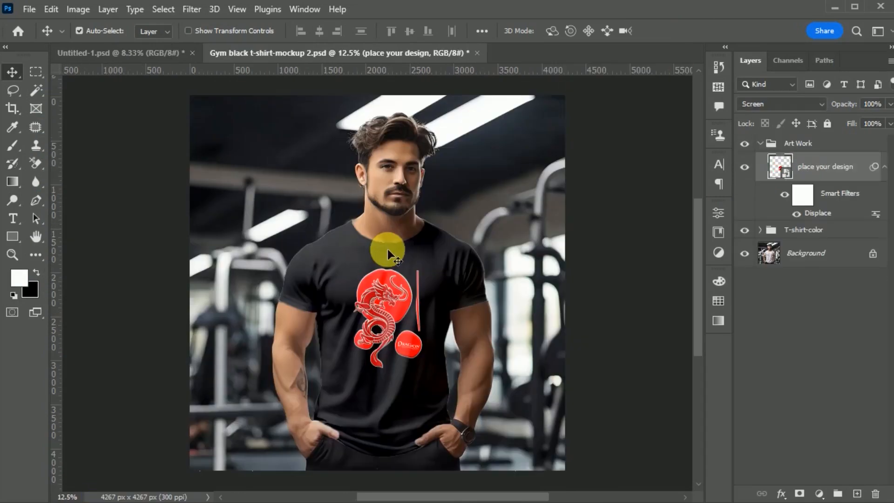
Review the dragon design on the T-shirt mockup and switch back to the Untitled-1.psd document
{"action": "scroll", "coordinate": [404, 301], "scroll_direction": "down", "scroll_amount": 2}
{"action": "scroll", "coordinate": [409, 305], "scroll_direction": "up", "scroll_amount": 2}
{"action": "left_click", "coordinate": [626, 395]}
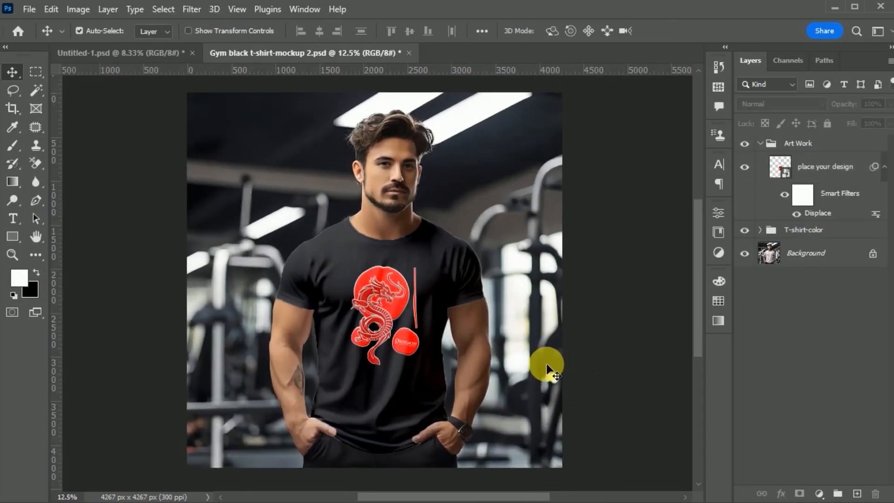
{"action": "left_click", "coordinate": [105, 50]}
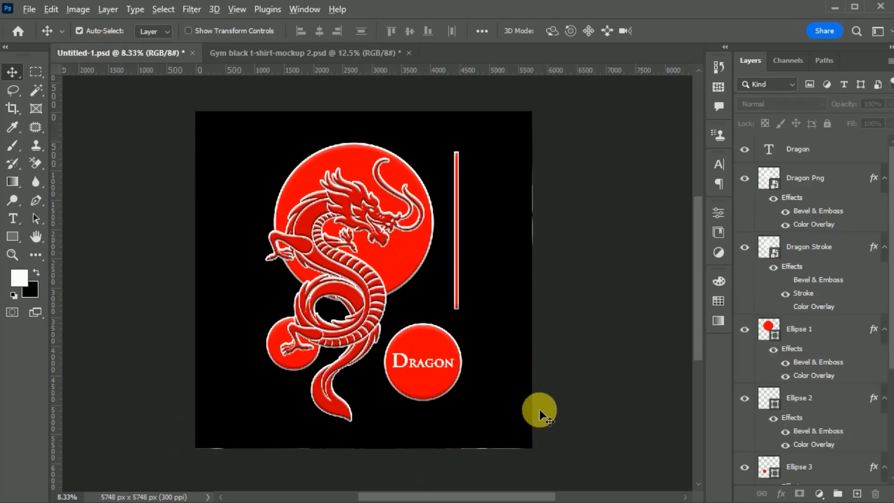
{"action": "scroll", "coordinate": [539, 410], "scroll_direction": "down", "scroll_amount": 1}
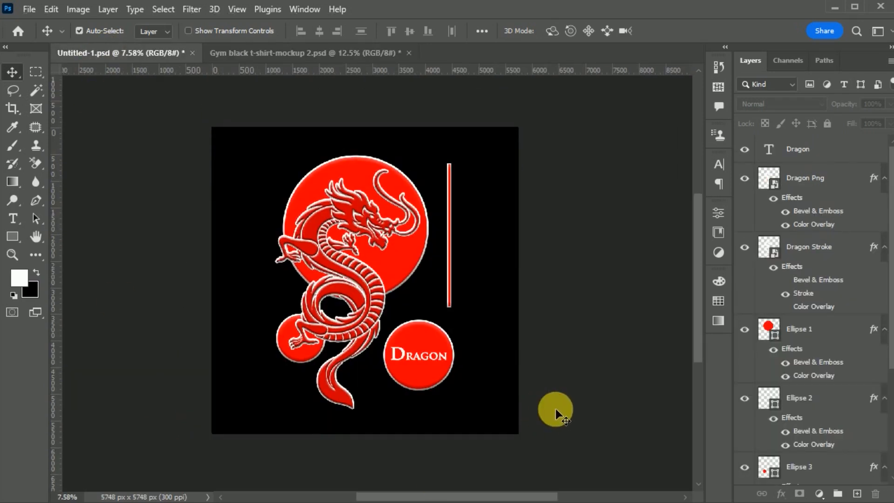